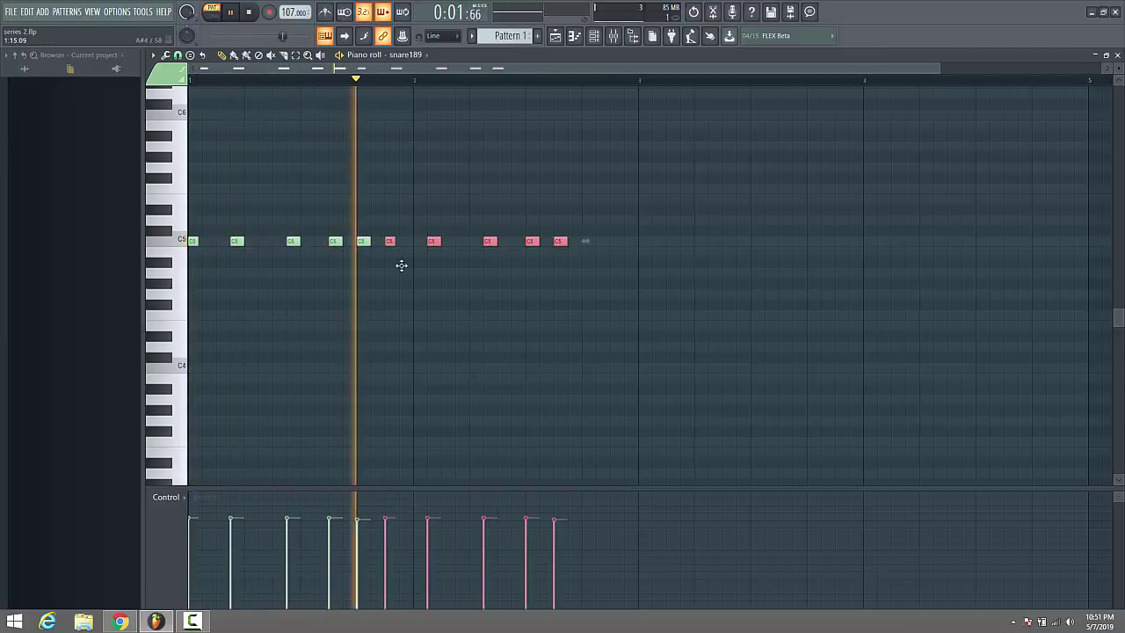
Duplicate the snare189 notes so the rhythm fills four bars, and open the Kick – Afro Soft channel's piano roll
left_click_drag(605, 264, 633, 254)
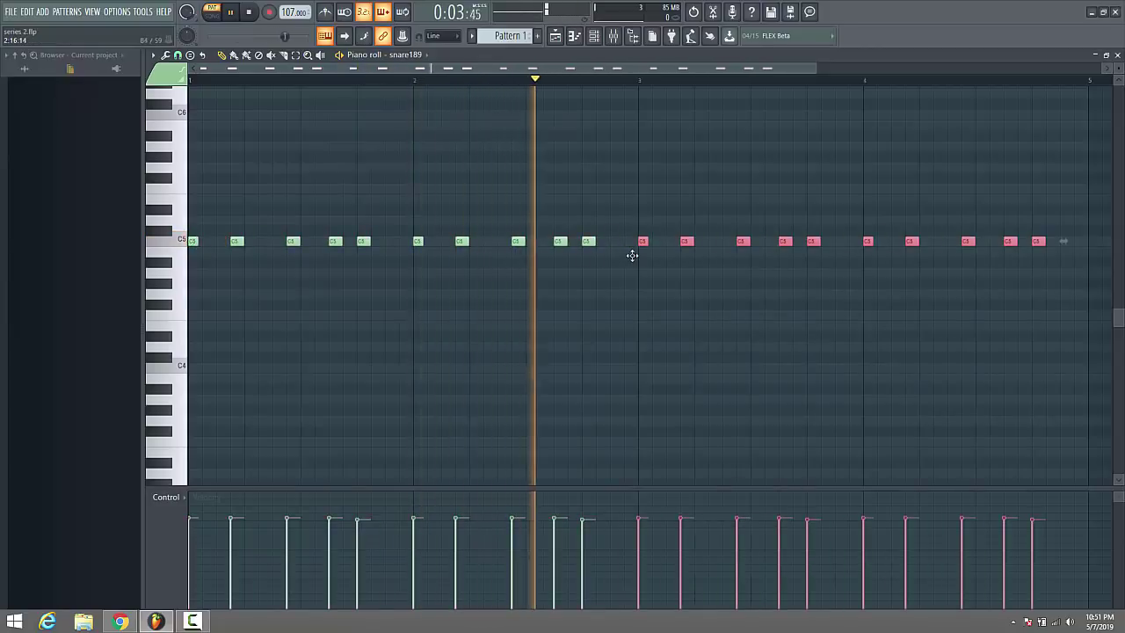
left_click(594, 35)
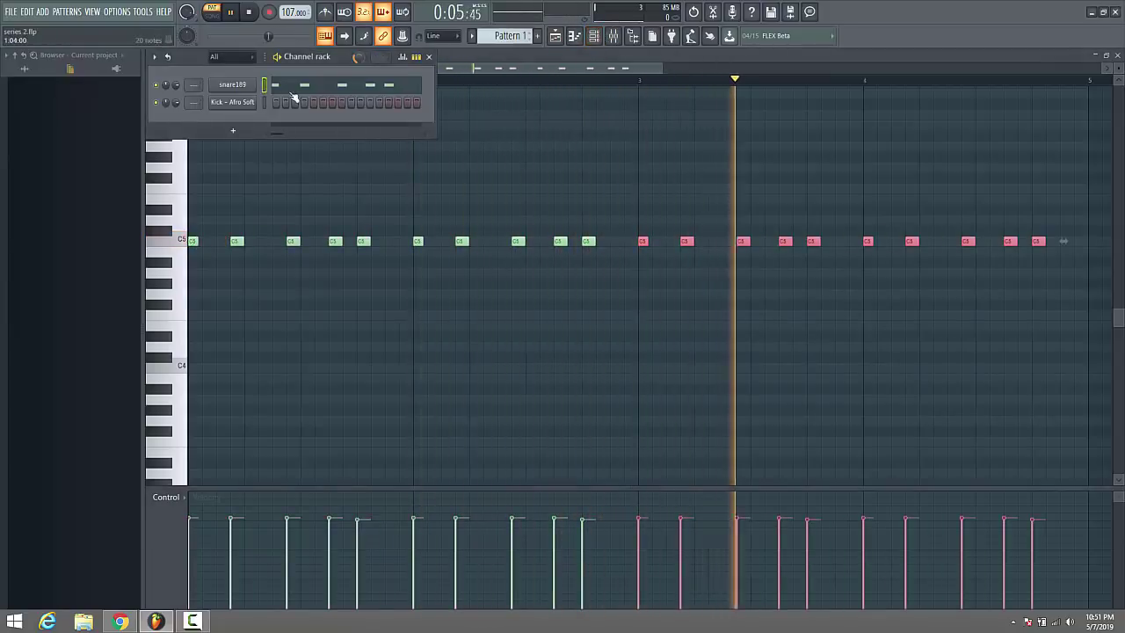
right_click(257, 97)
left_click(281, 101)
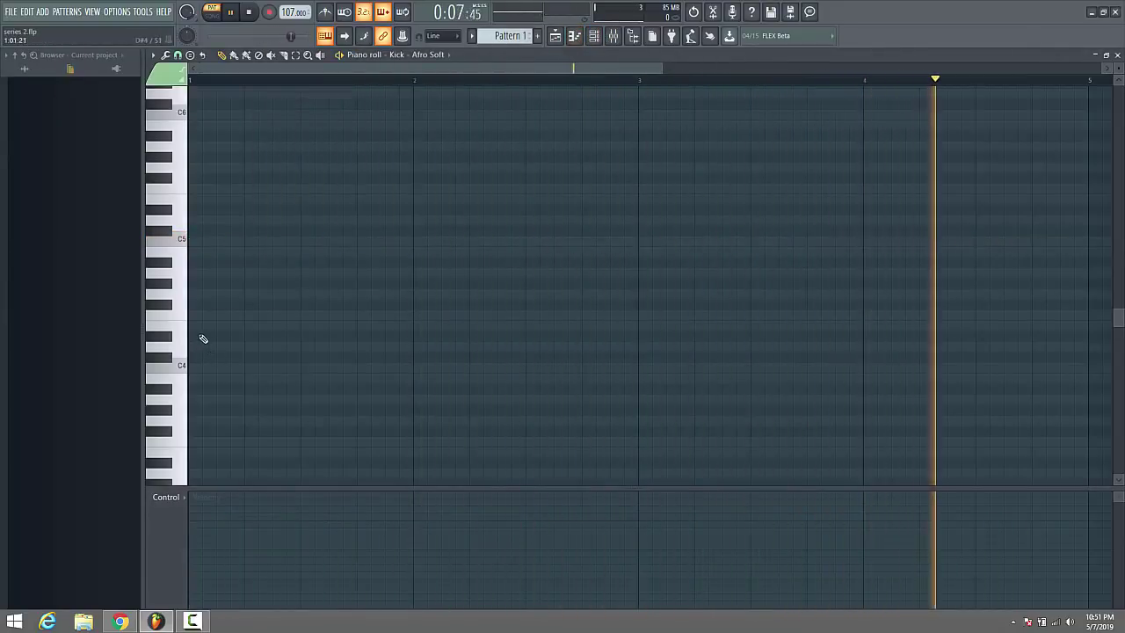
Draw short C5 kick notes on all four beats of bar 1 and duplicate them to fill four bars
left_click(195, 241)
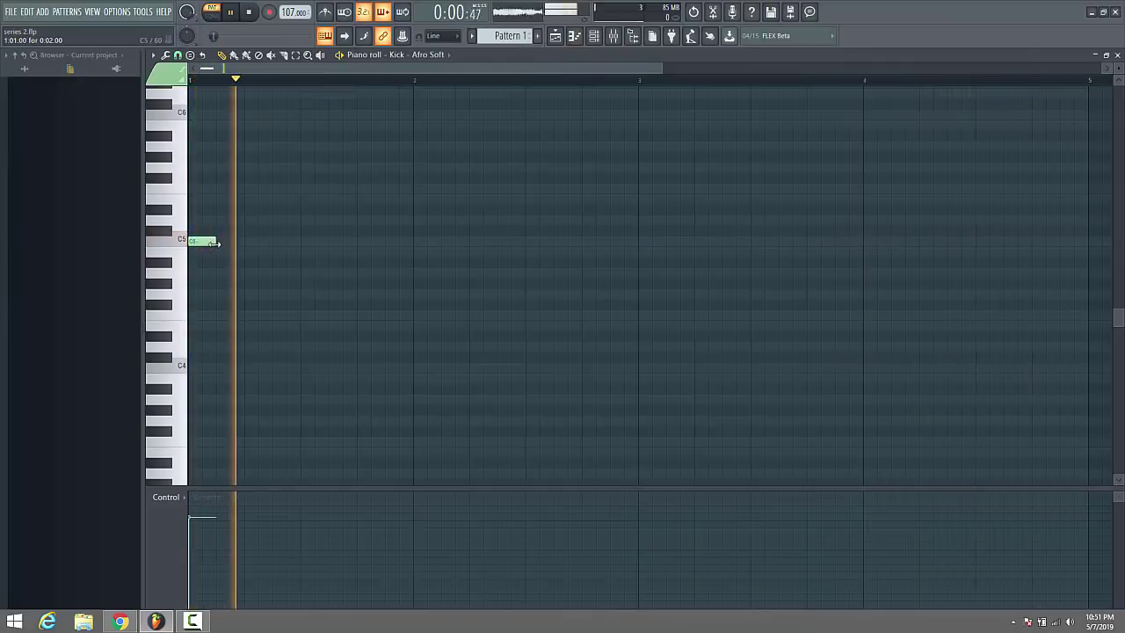
left_click_drag(213, 241, 200, 241)
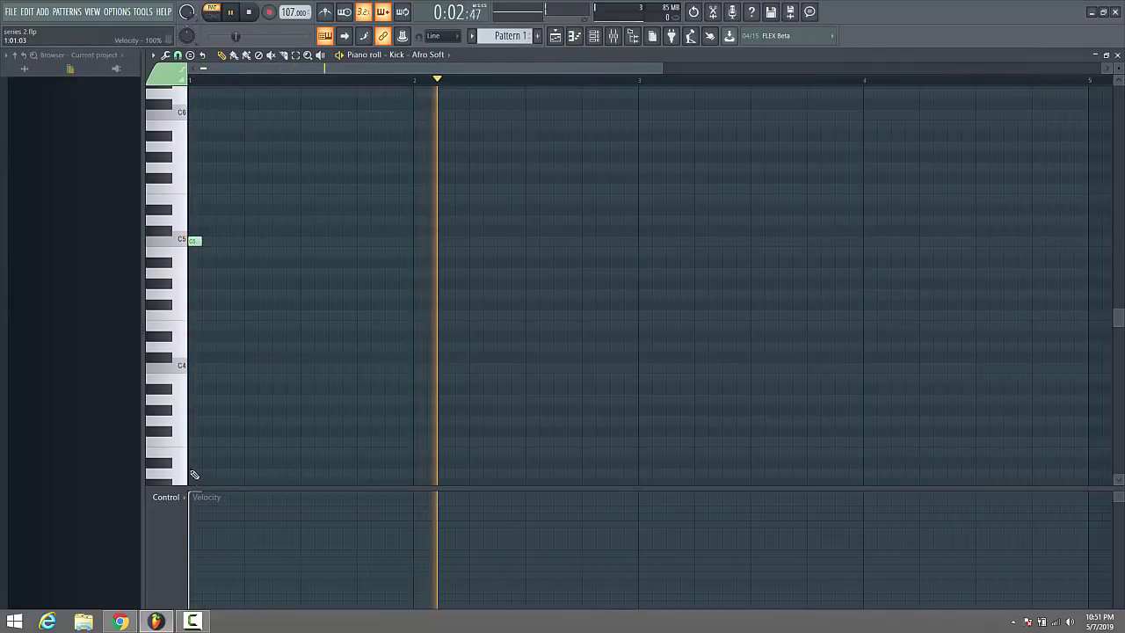
left_click(247, 242)
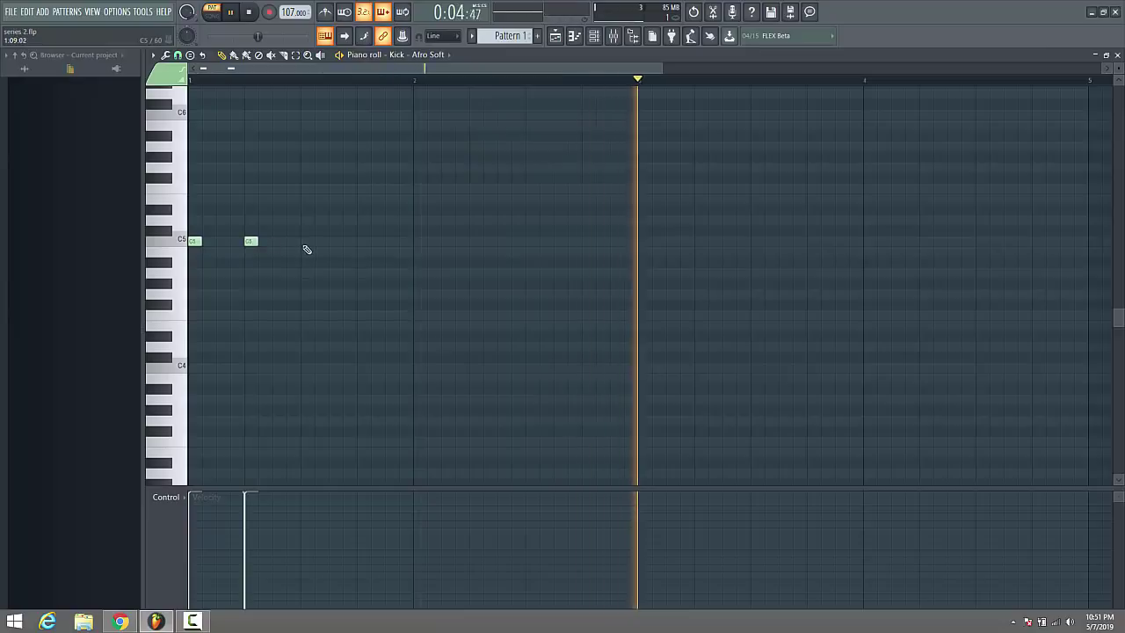
left_click(307, 243)
left_click(361, 243)
left_click_drag(385, 257, 419, 246)
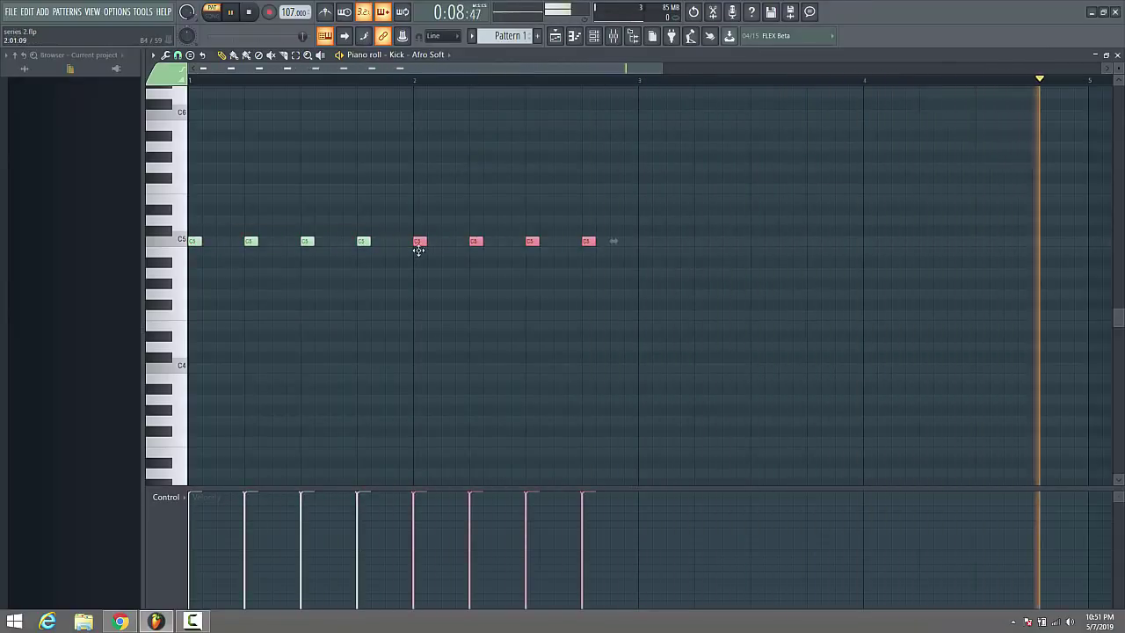
left_click_drag(642, 256, 190, 237)
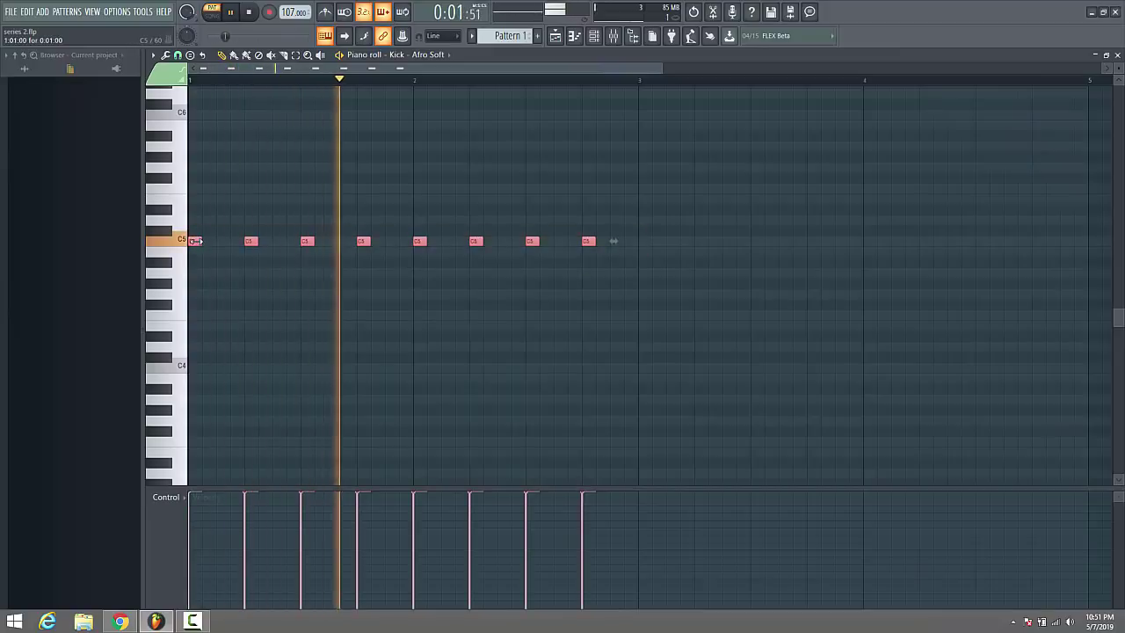
key("ctrl+b")
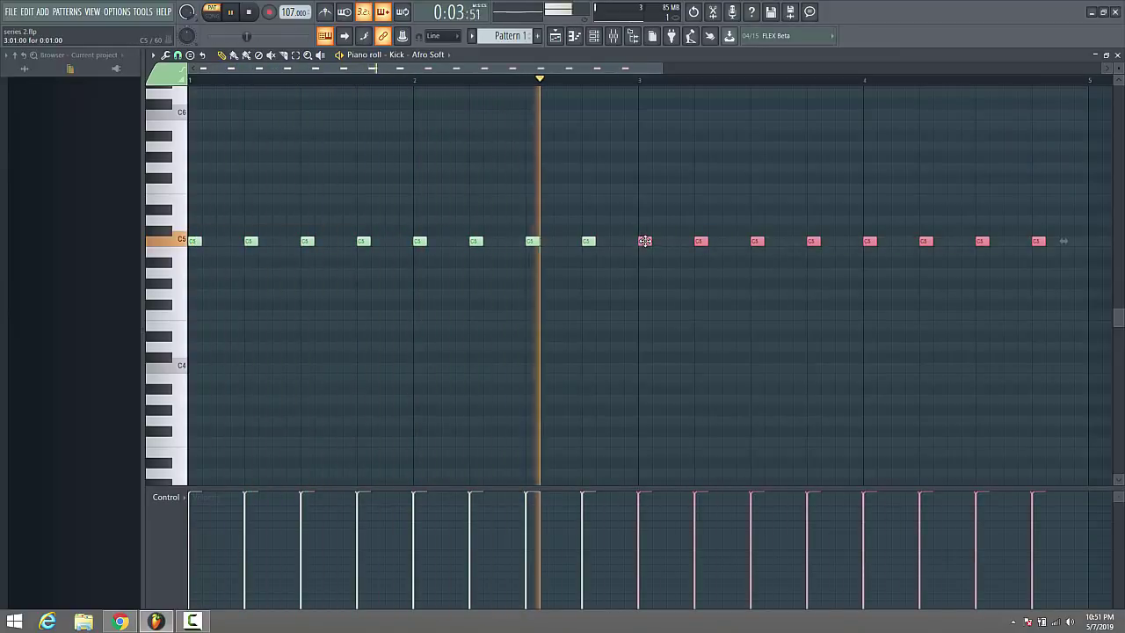
Place Pattern 1 at the start of Track 1 in the playlist
left_click(593, 38)
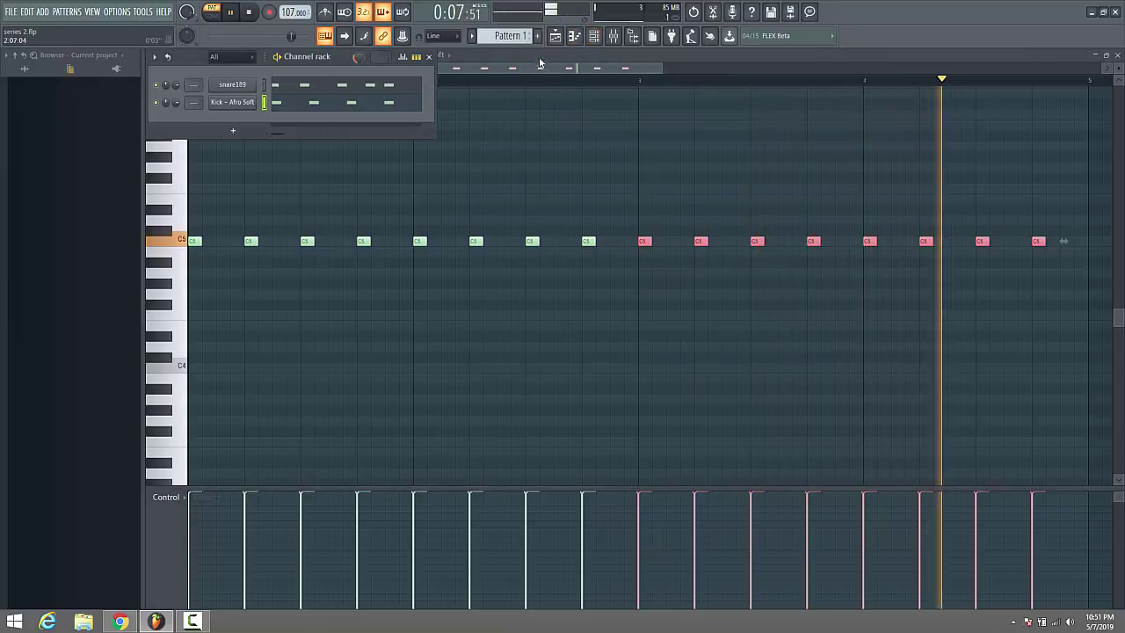
left_click(555, 35)
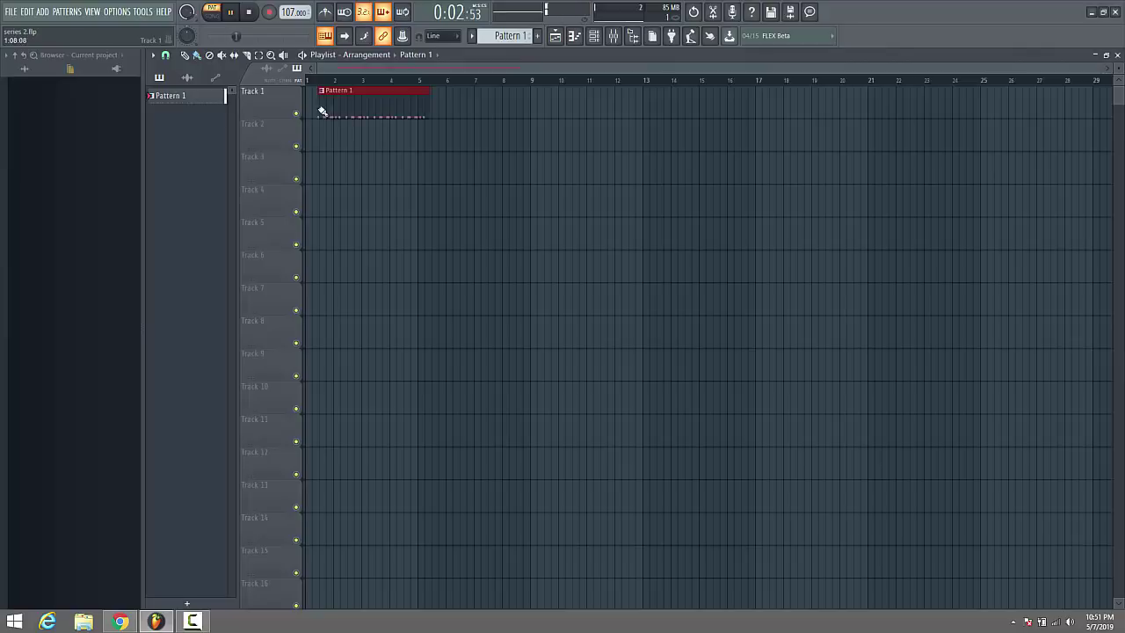
Show all browser folders and expand AFROBEAT KITS inside DRUMKITS
left_click(24, 71)
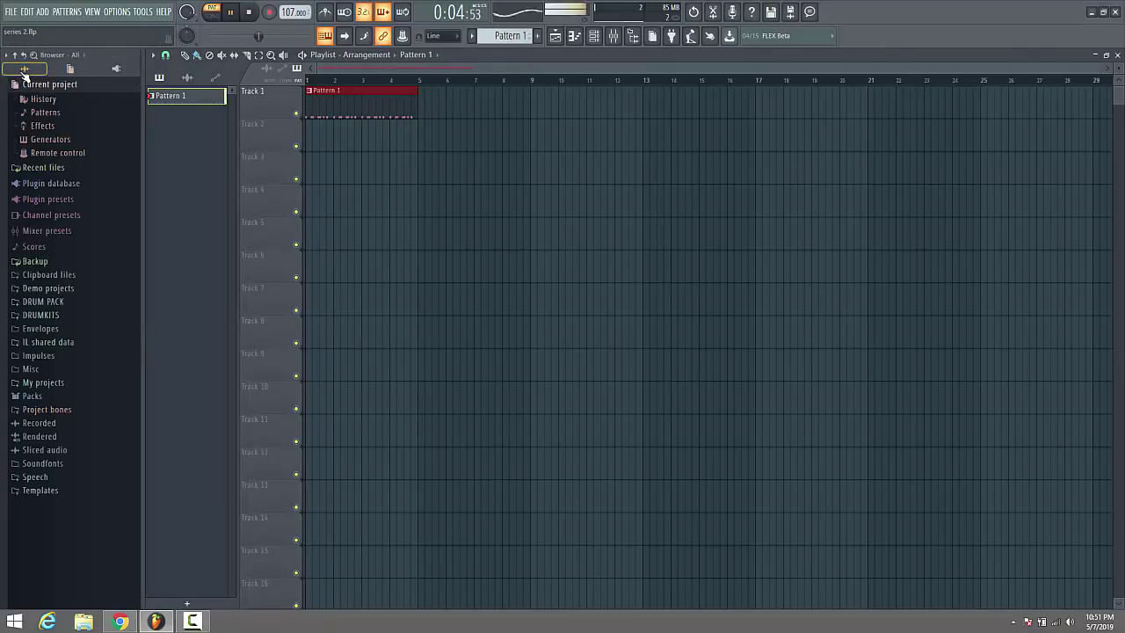
left_click(51, 315)
left_click(58, 328)
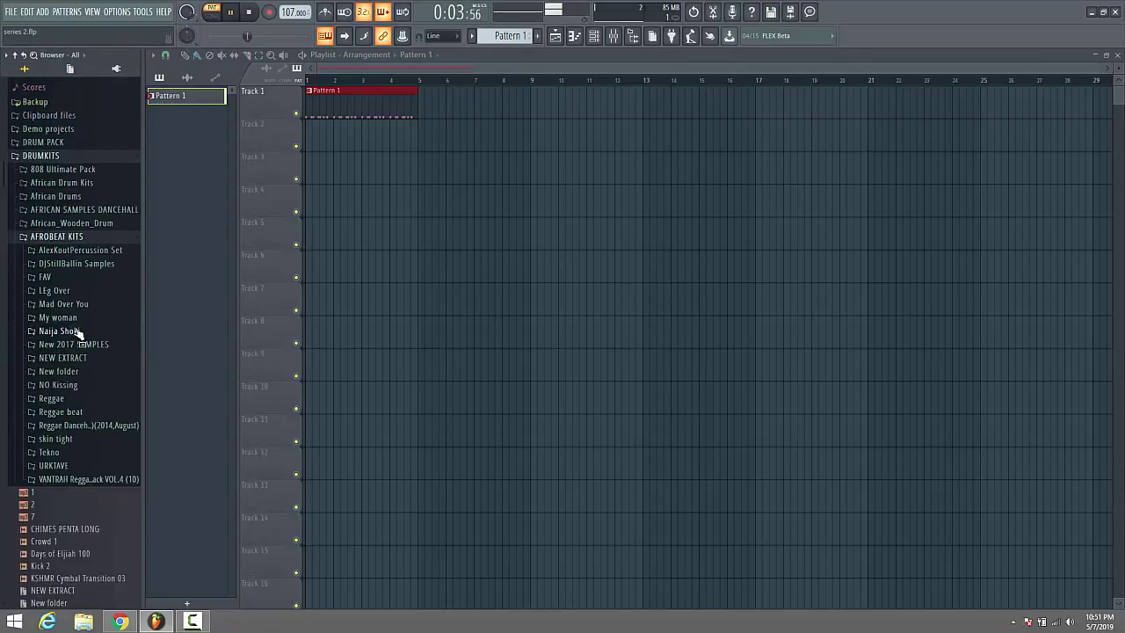
scroll(79, 330, "down", 2)
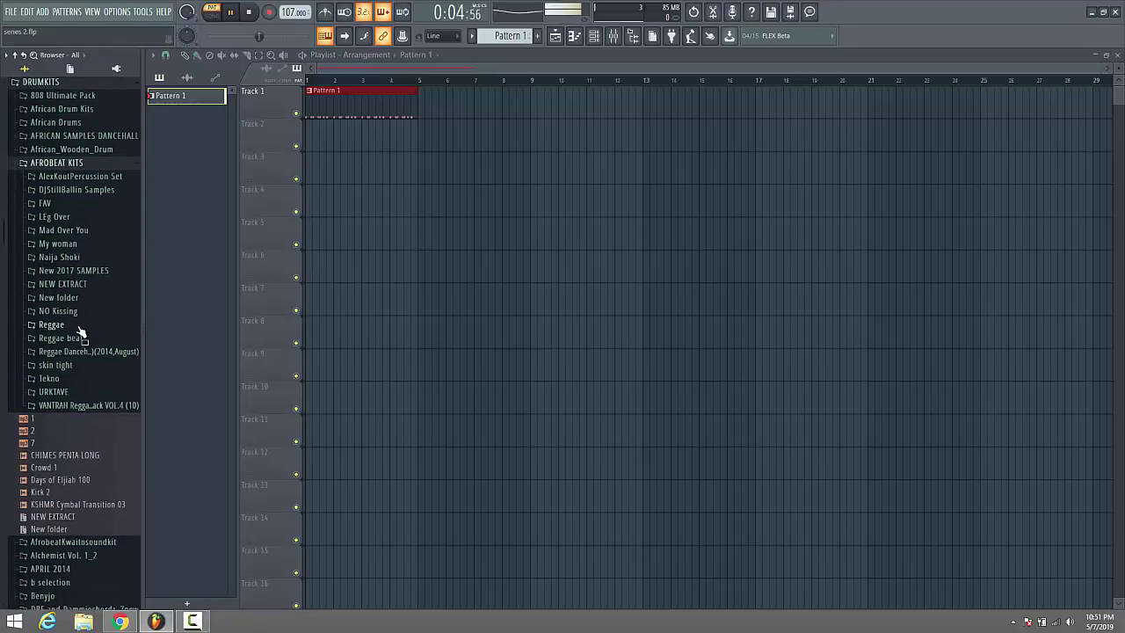
left_click(70, 285)
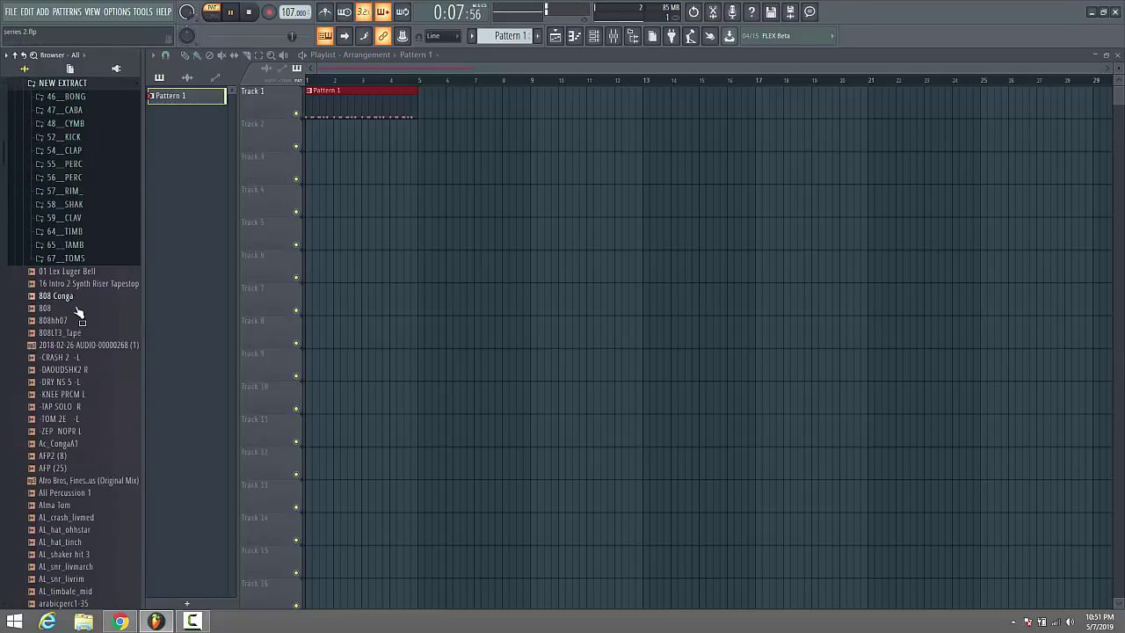
scroll(72, 287, "up", 6)
left_click(71, 303)
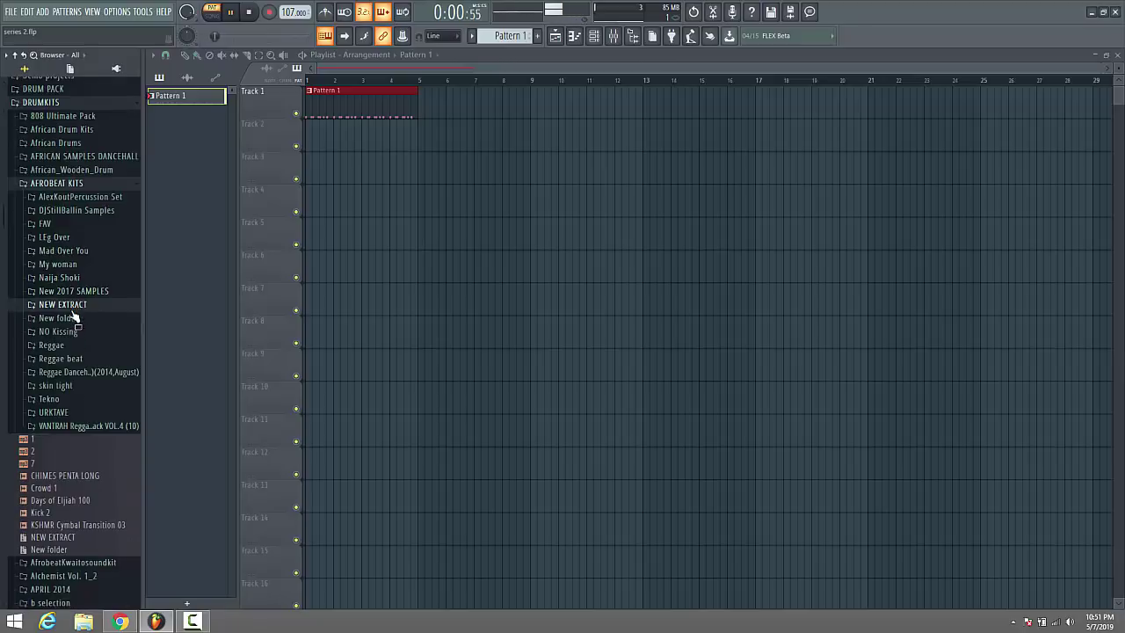
Place the Bone Maracas loop from New folder at the start of Track 2 and duplicate it to span four bars
left_click(61, 318)
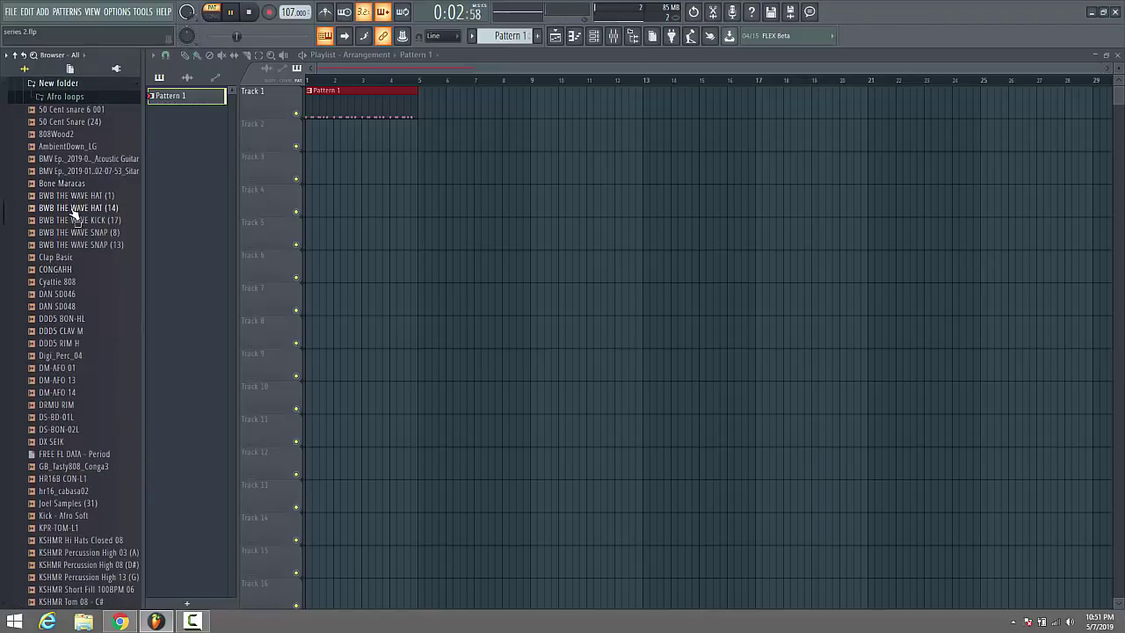
left_click_drag(322, 144, 332, 137)
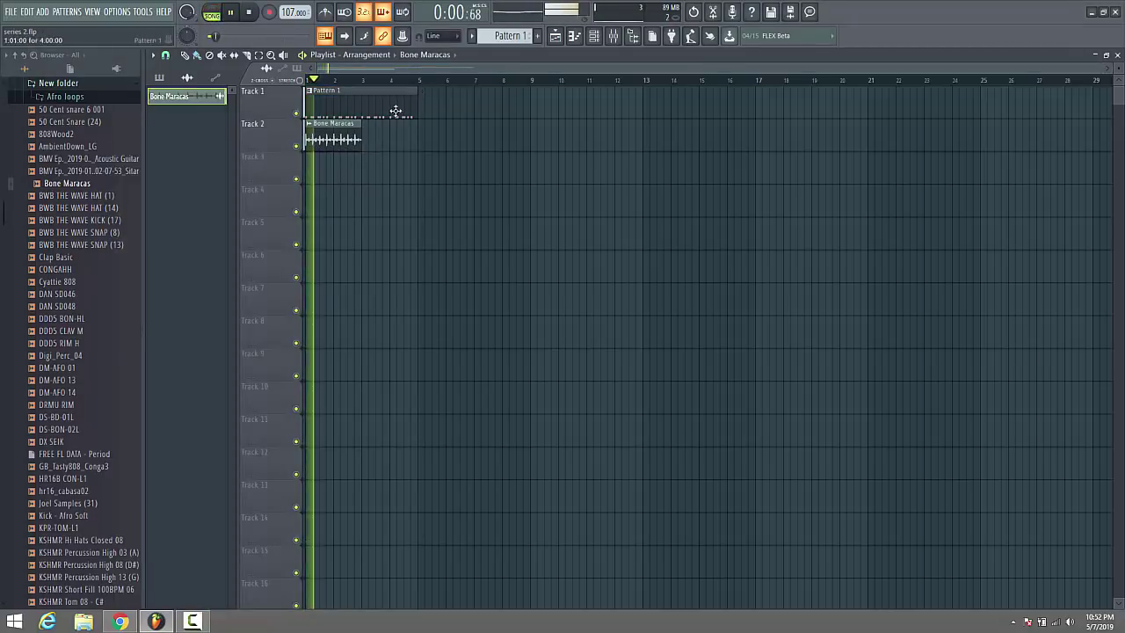
left_click_drag(373, 141, 352, 144)
key("ctrl+b")
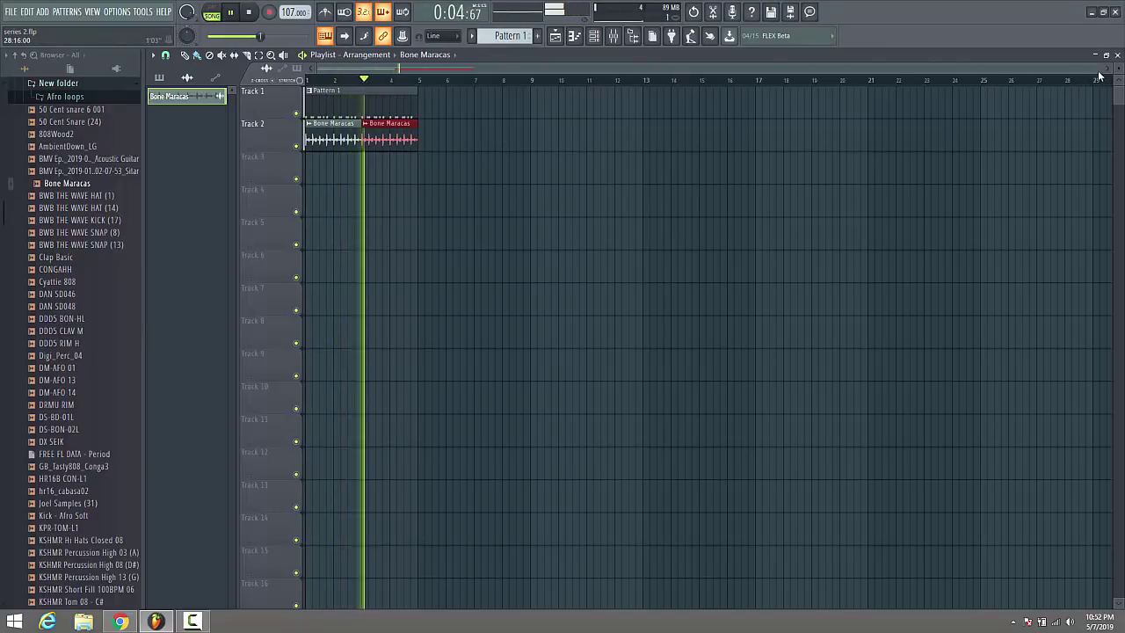
Switch to Pattern 2 and route snare189 to mixer track 2 and Kick – Afro Soft to mixer track 3
left_click_drag(1089, 80, 593, 80)
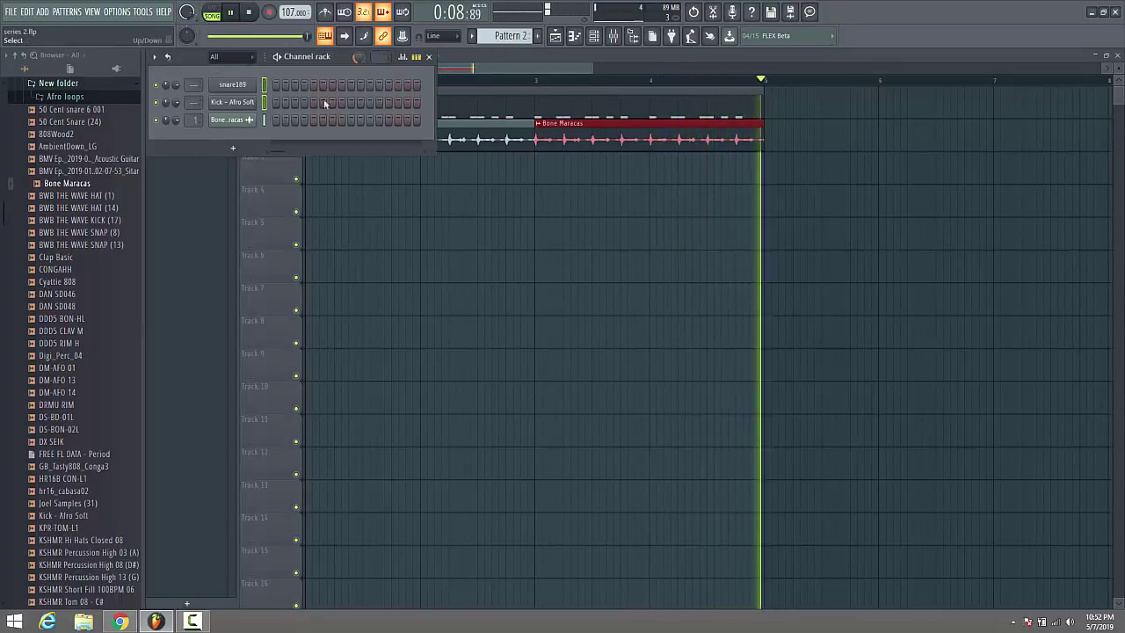
key("F9")
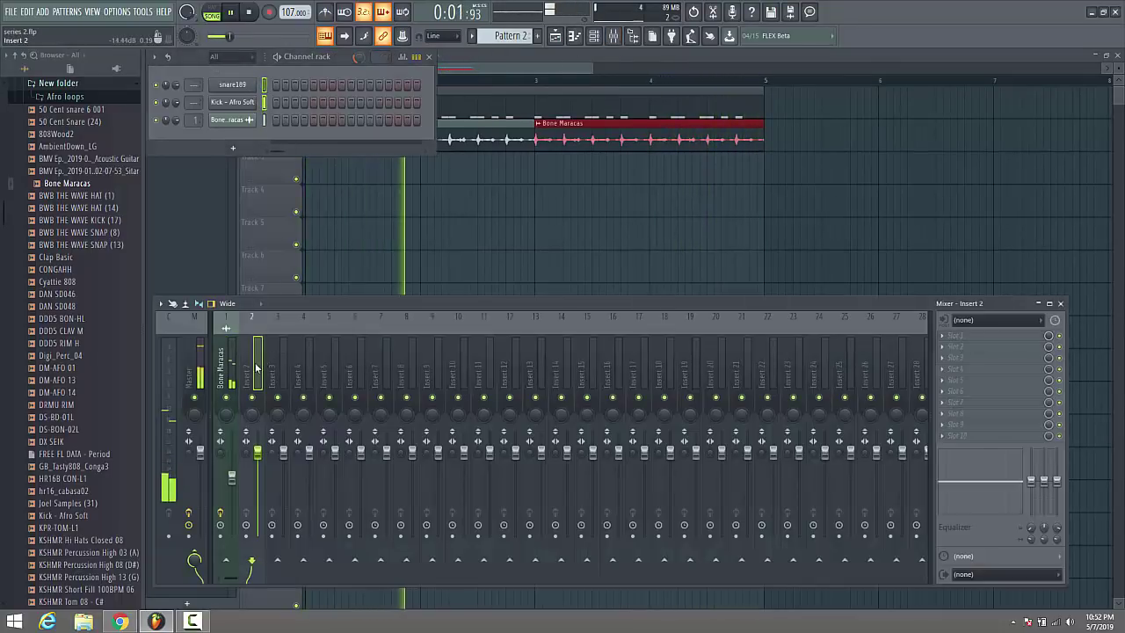
right_click(263, 360)
mouse_move(325, 407)
left_click(421, 419)
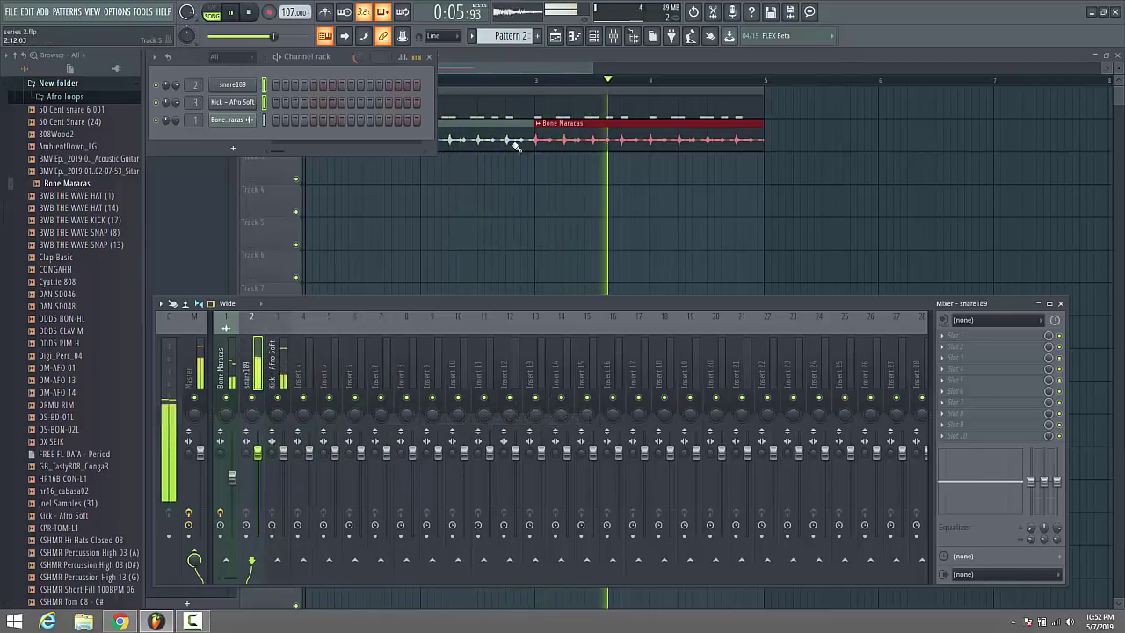
Inspect the Fruity parametric EQ 2 curve on the Bone Maracas mixer track, and return to the playlist
left_click(222, 373)
left_click(975, 337)
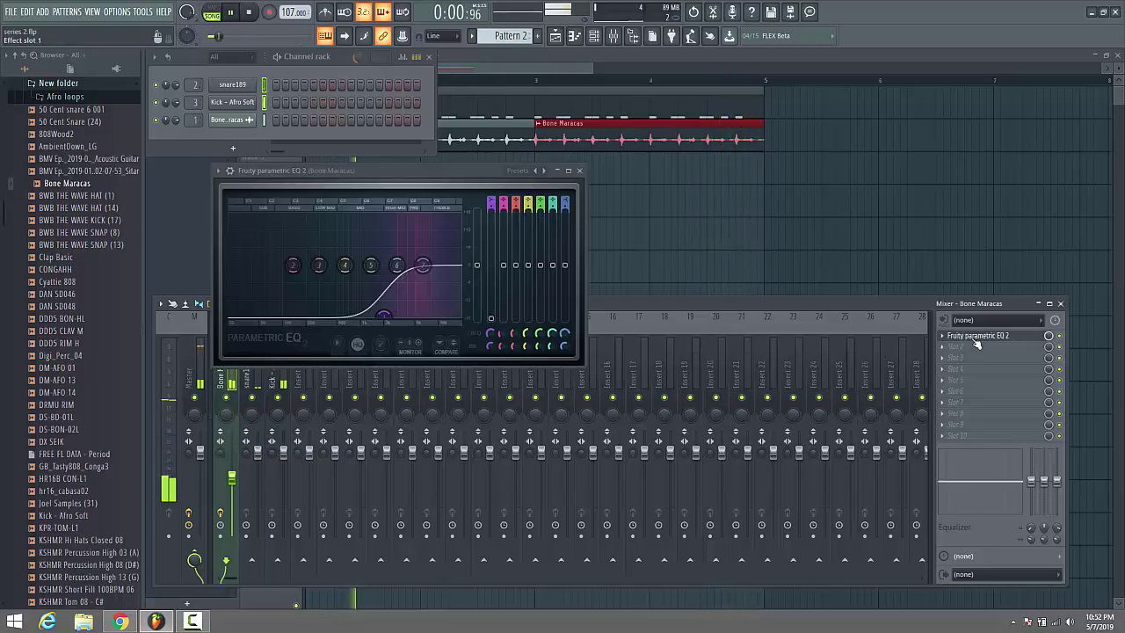
left_click(580, 171)
left_click(536, 66)
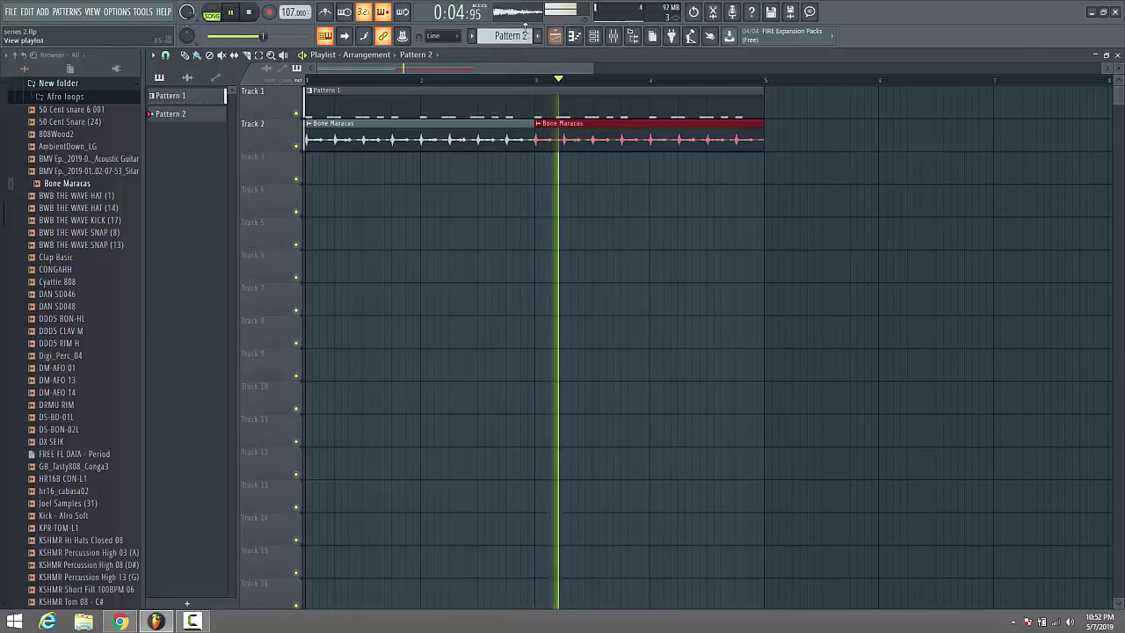
Stop playback, add a Nexus channel, and browse its Plucked category for a preset
key("space")
left_click(595, 40)
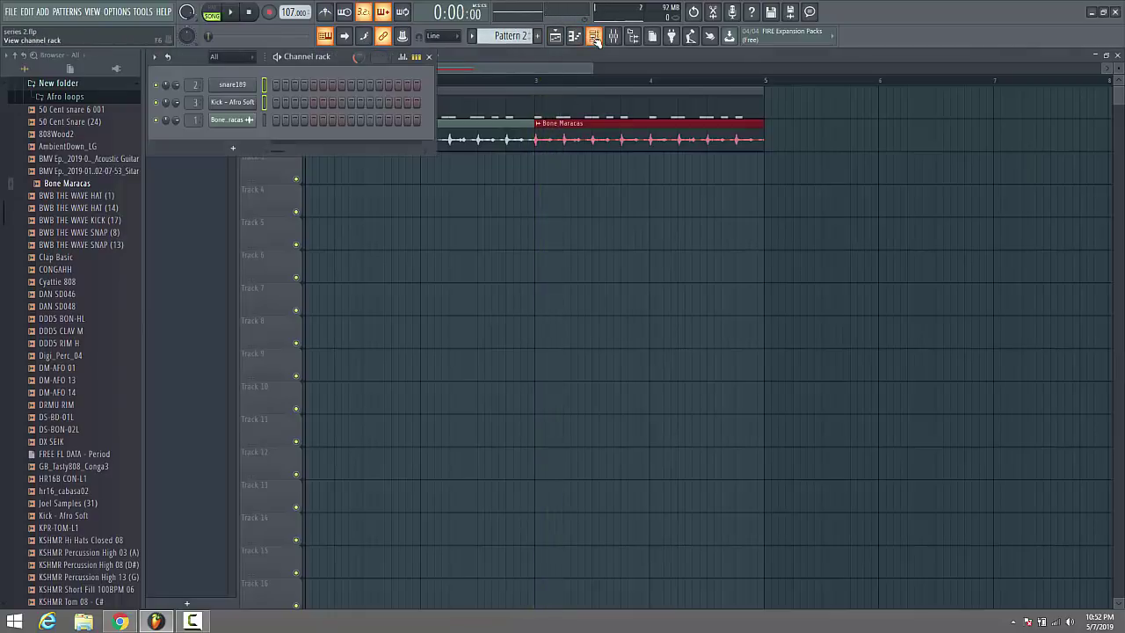
left_click(46, 12)
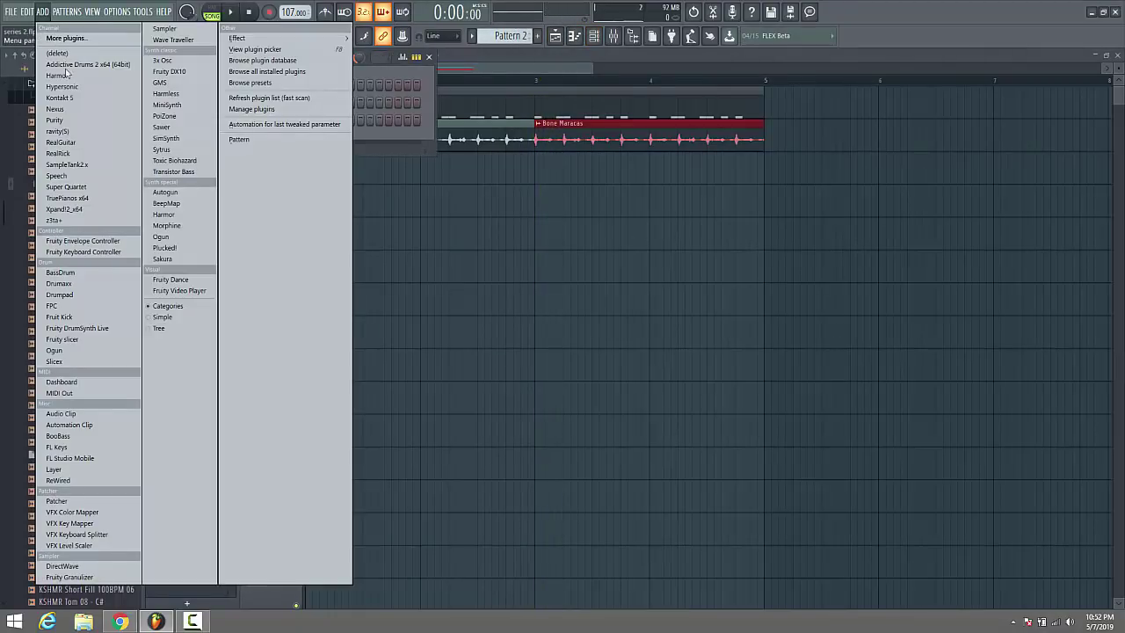
left_click(56, 109)
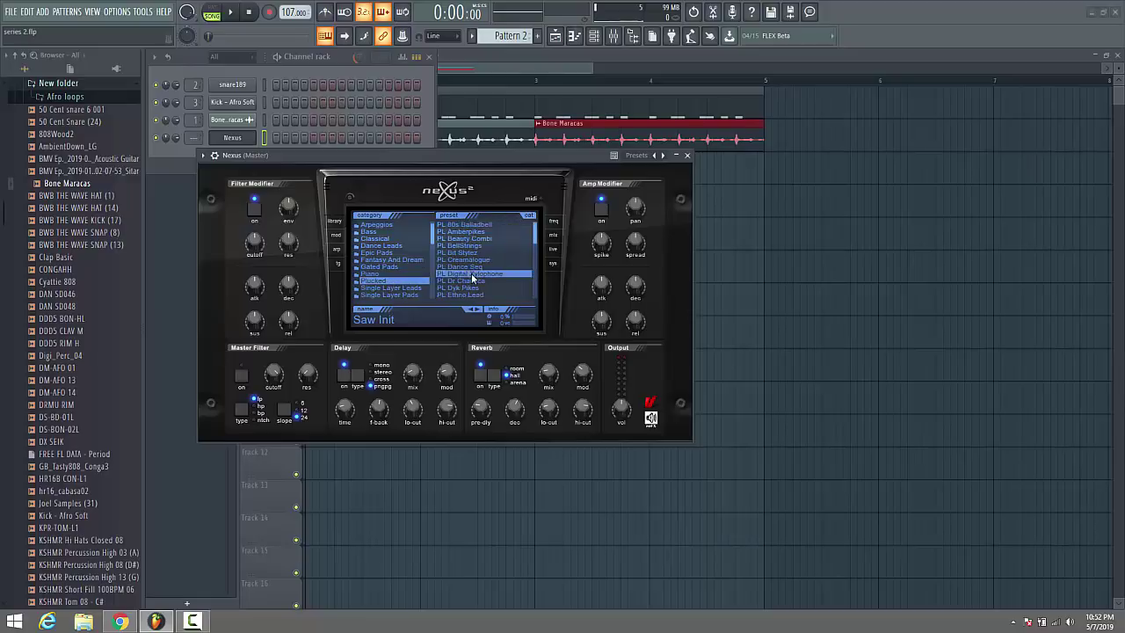
left_click(687, 154)
Record Nexus chords into Pattern 2 over the playing beat, and open the recorded notes in the piano roll
key("Escape")
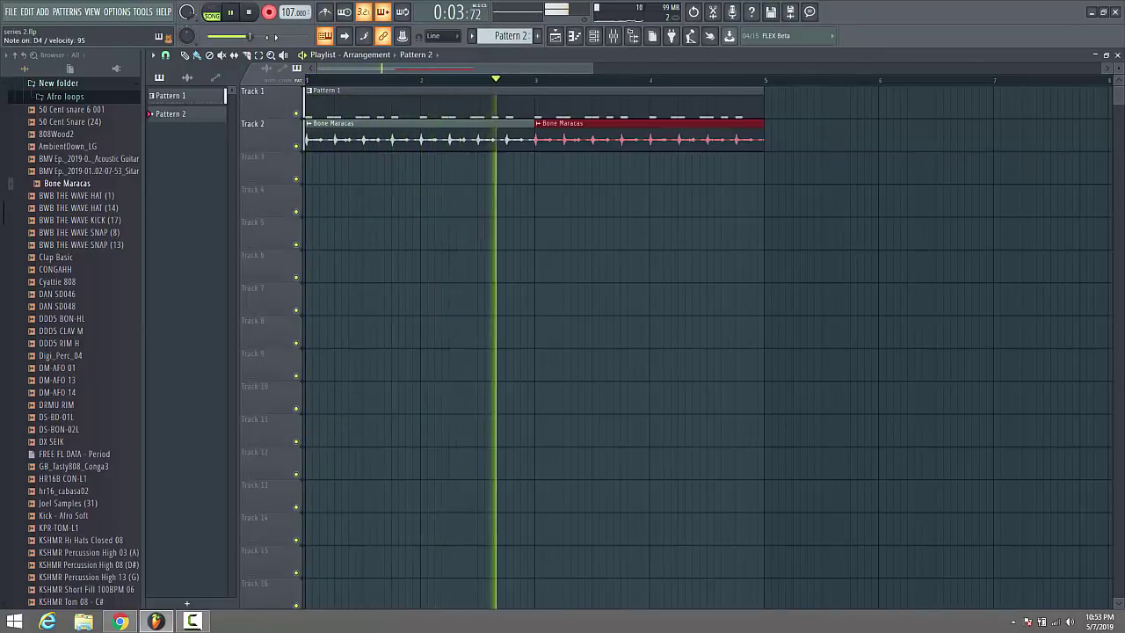
key("space")
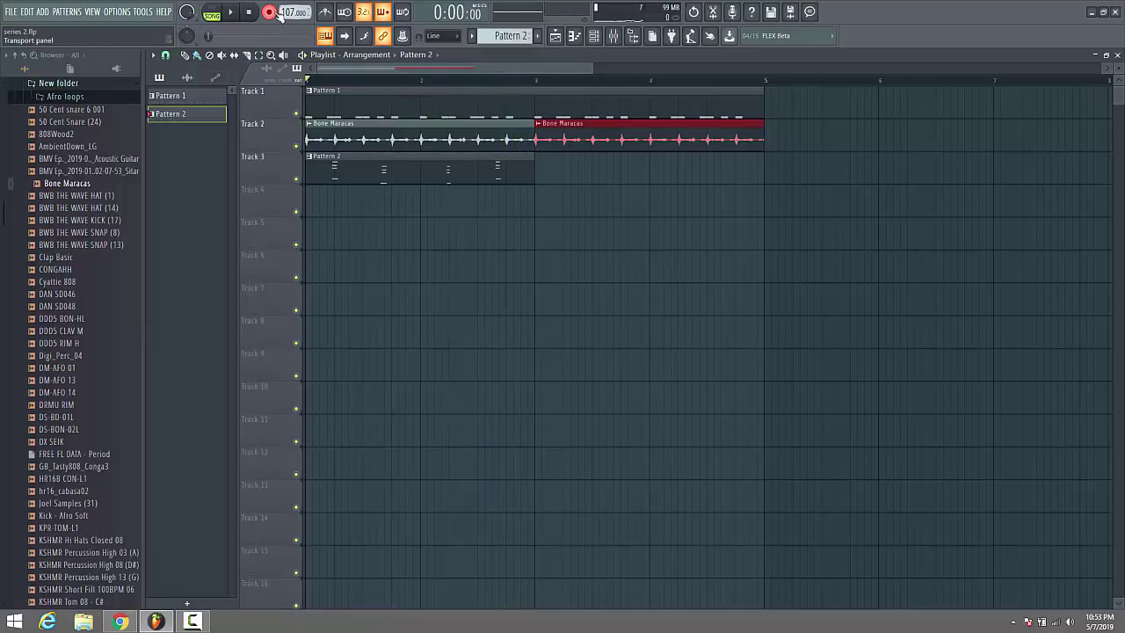
left_click(597, 39)
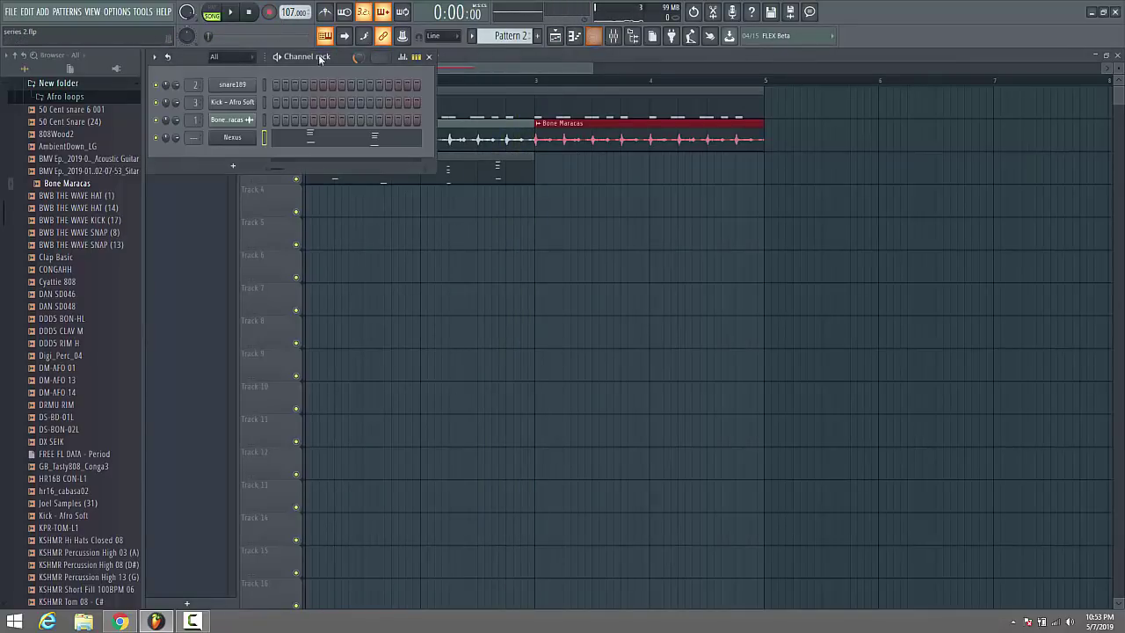
left_click(319, 140)
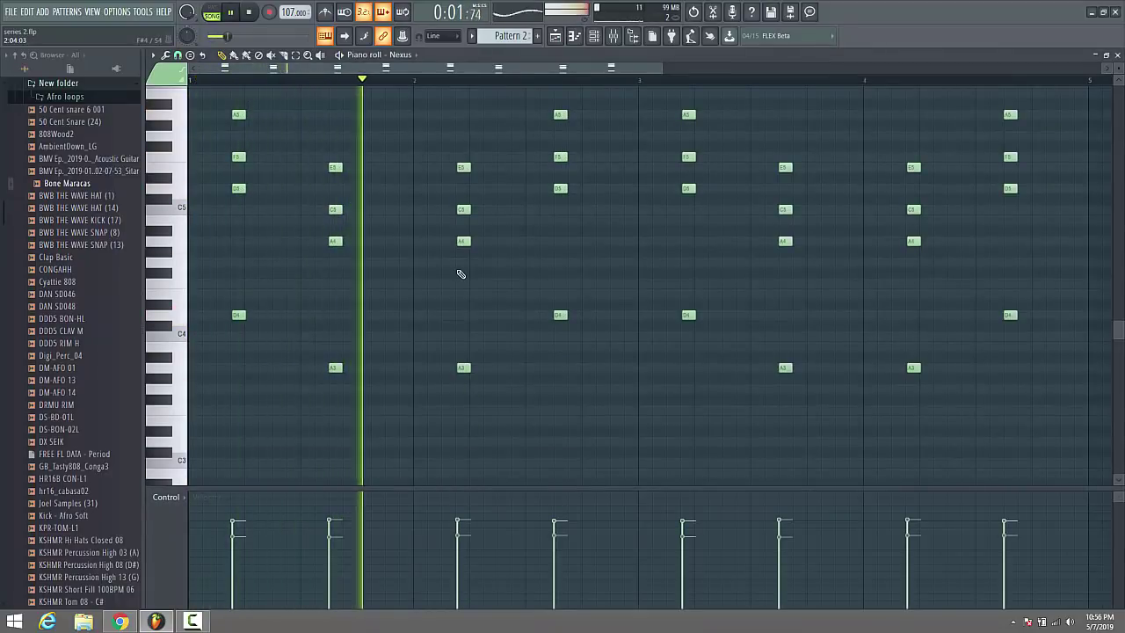
Route the Nexus channel to mixer track 4
left_click(602, 38)
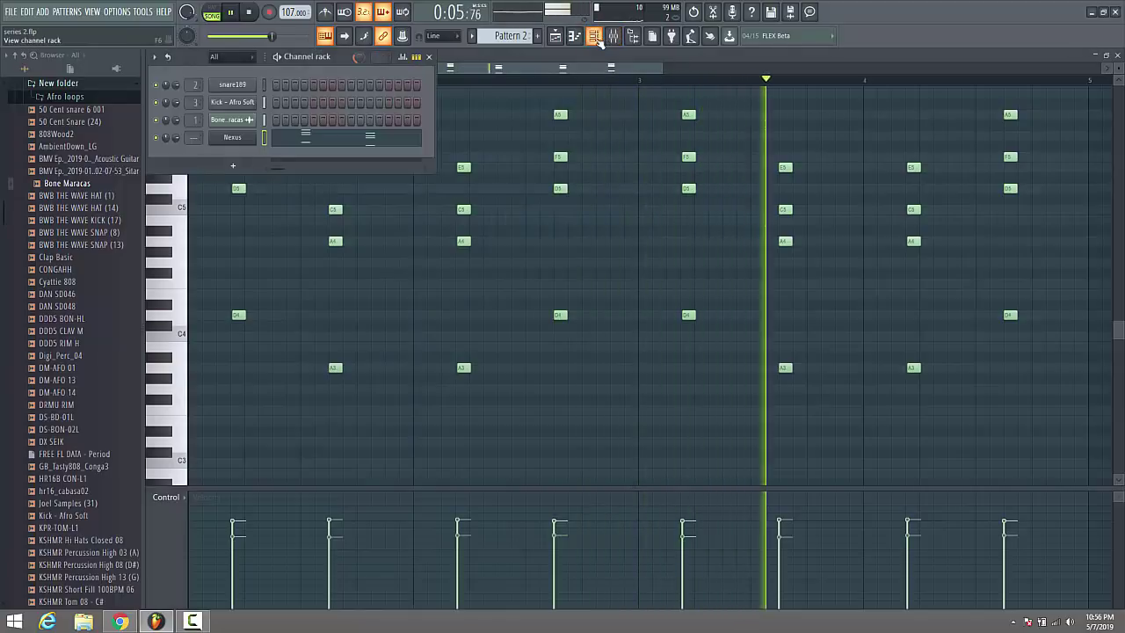
left_click(613, 35)
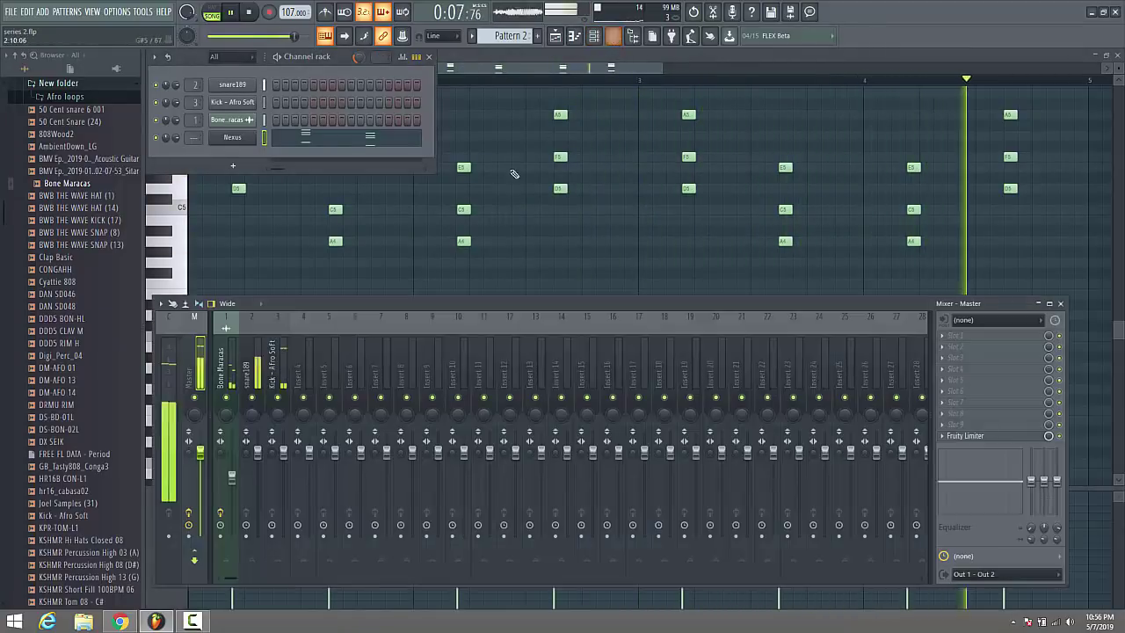
right_click(316, 369)
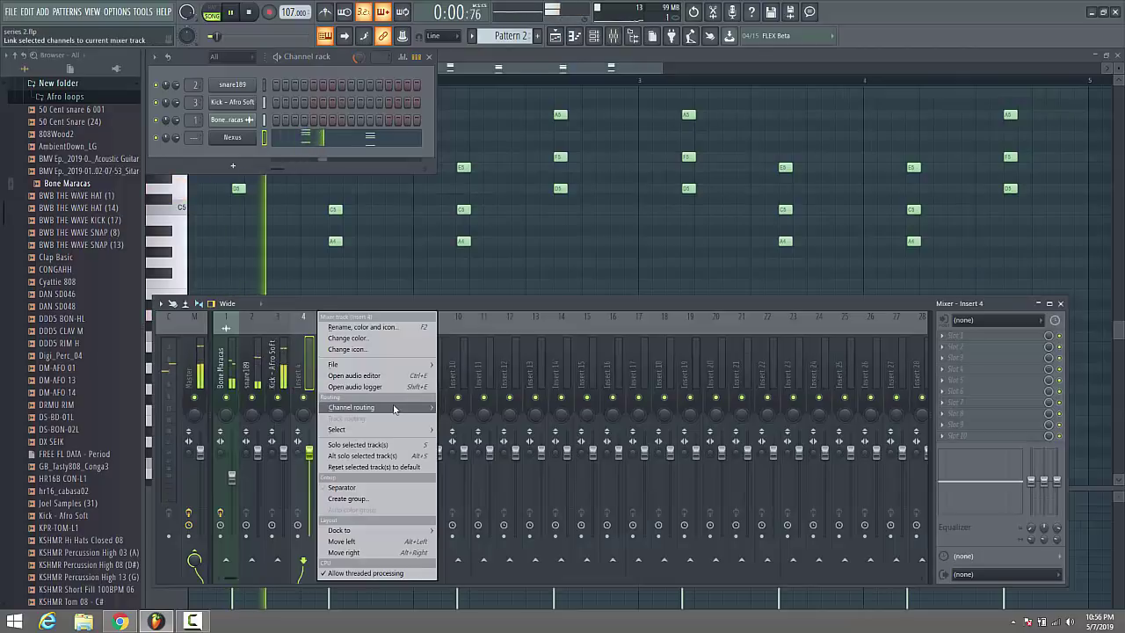
left_click(455, 408)
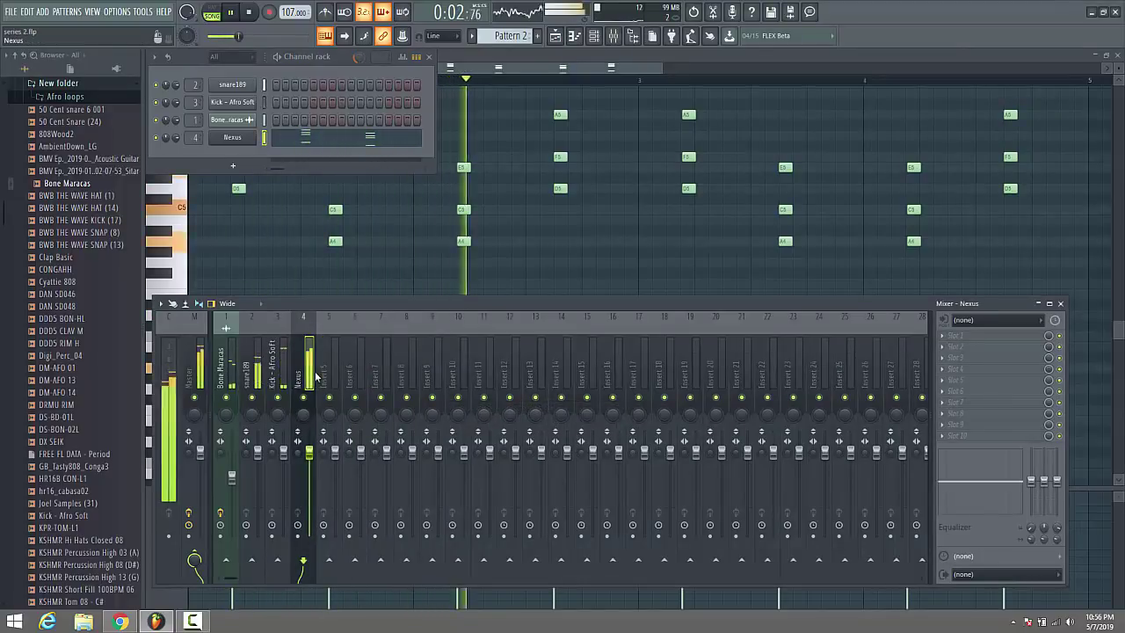
Check the preset loaded in the Nexus channel's plugin window
left_click(1010, 337)
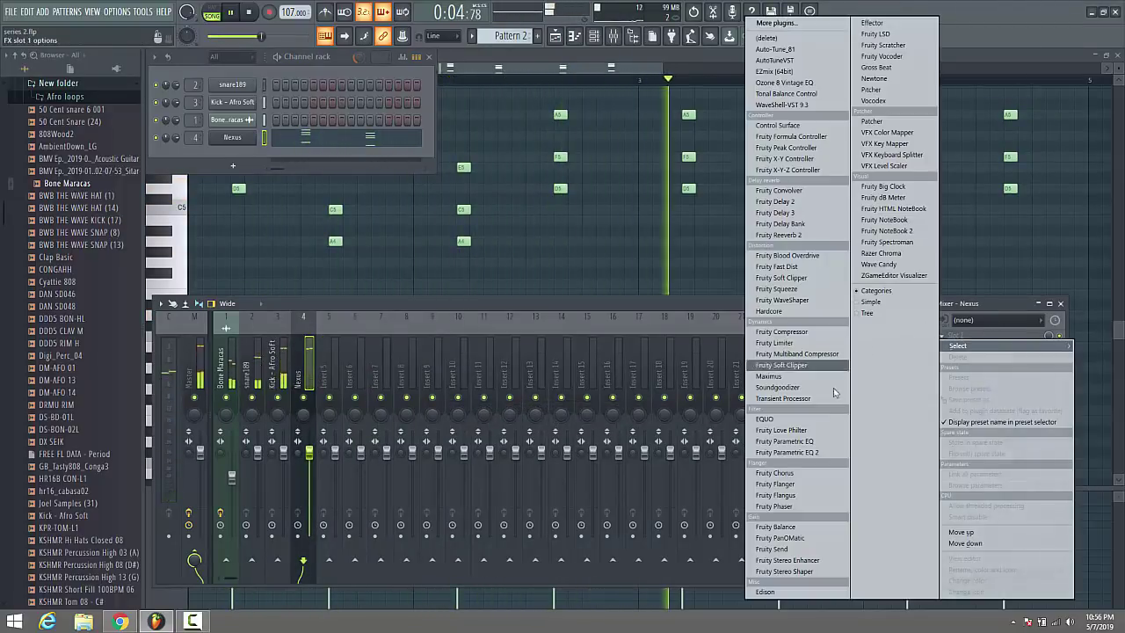
left_click(233, 137)
left_click(234, 137)
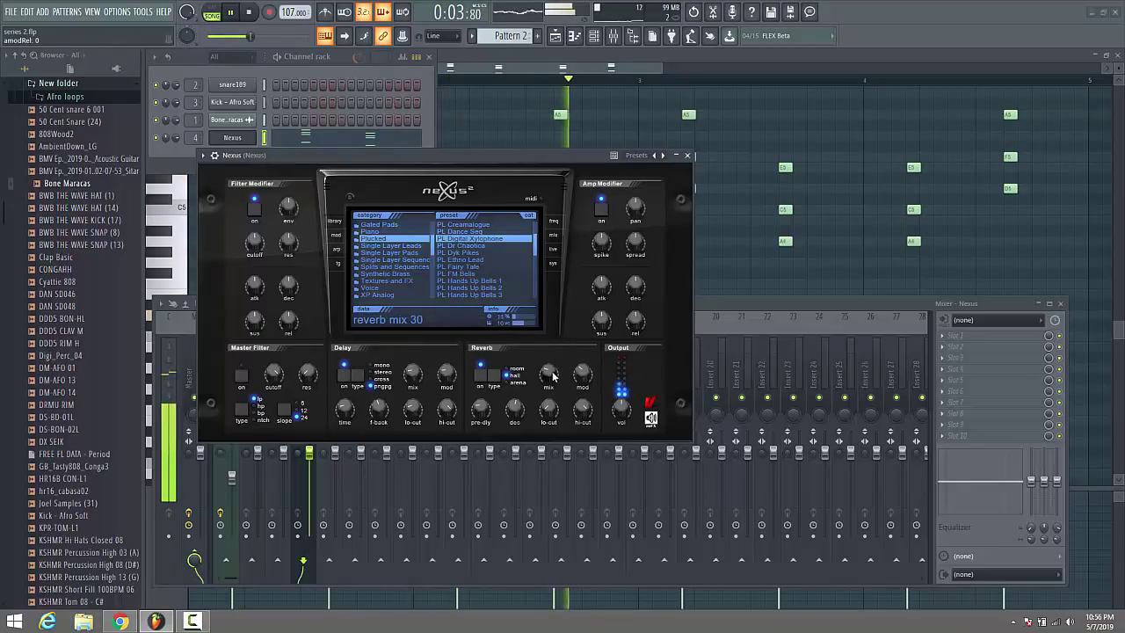
left_click(688, 154)
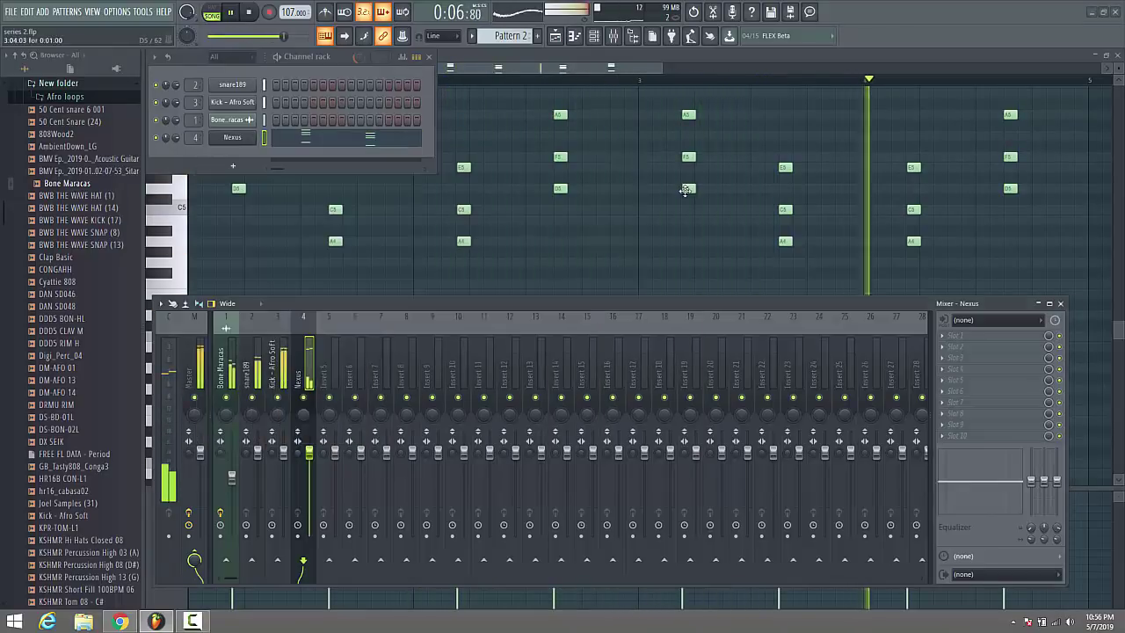
Insert Fruity parametric EQ 2 on the Nexus mixer track, cut the lows with band 1 at 187 Hz, and save the project
left_click(955, 338)
left_click(806, 451)
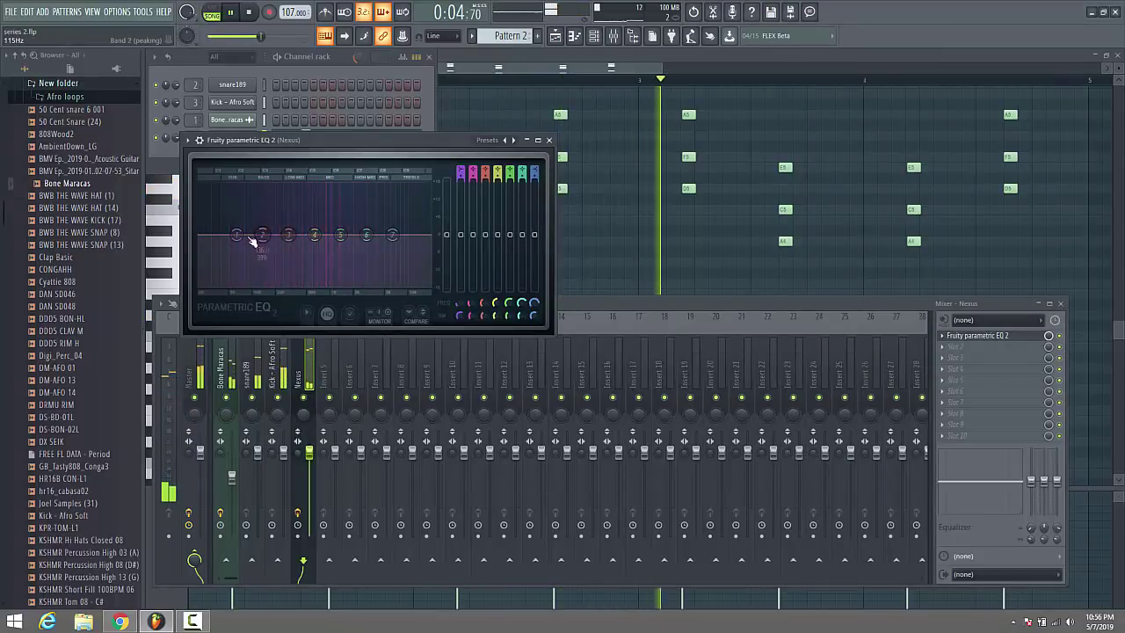
left_click_drag(235, 235, 259, 284)
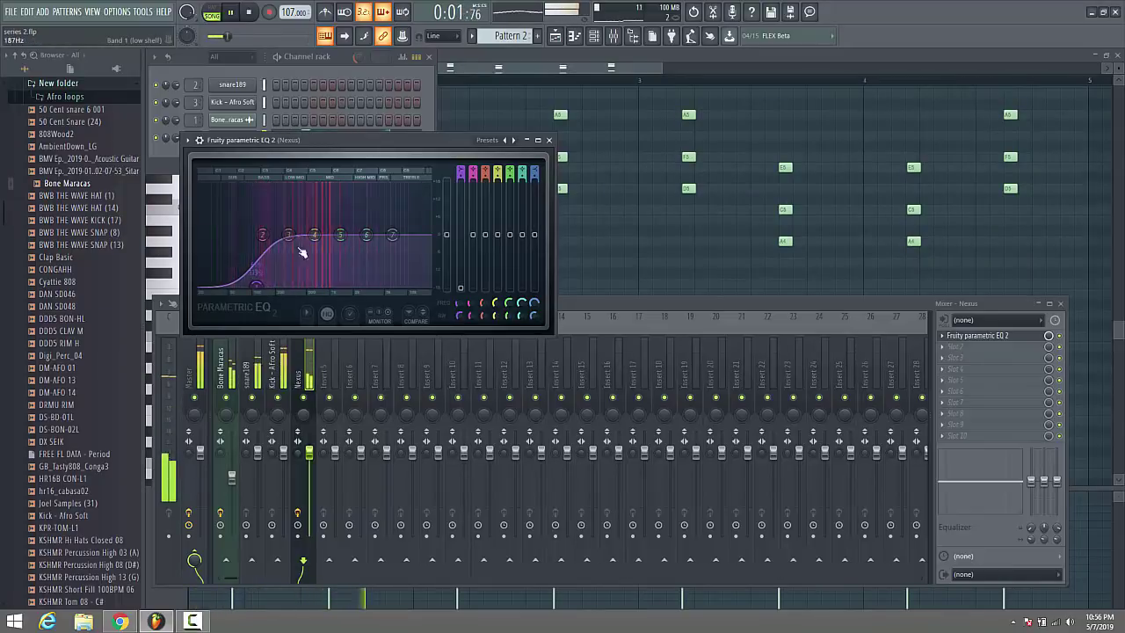
scroll(258, 285, "down", 3)
left_click(549, 140)
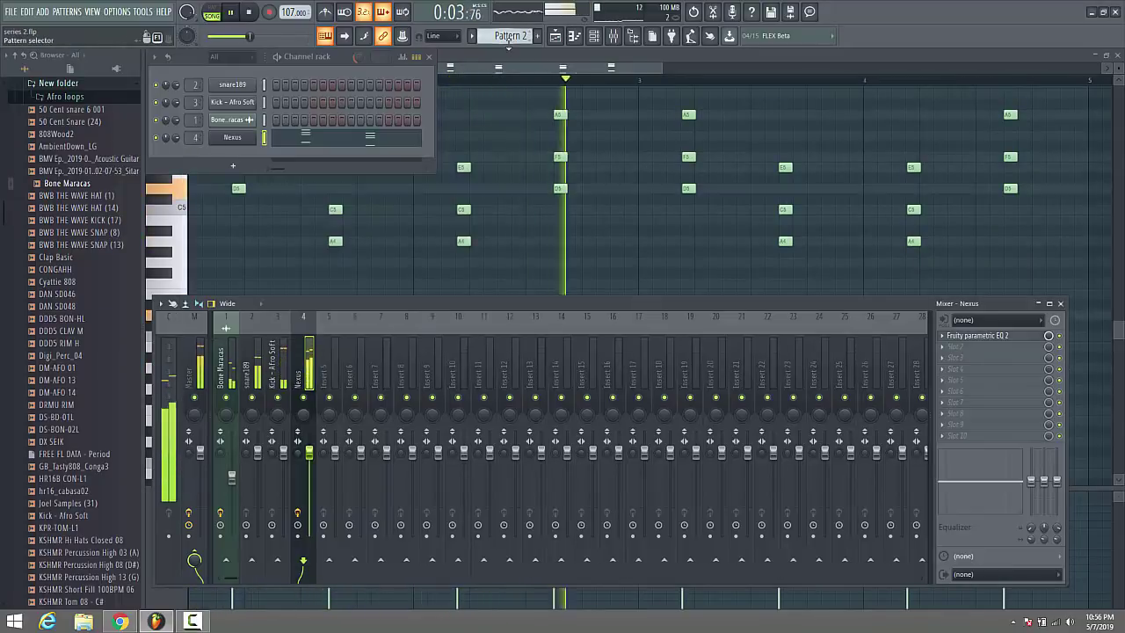
key("ctrl+s")
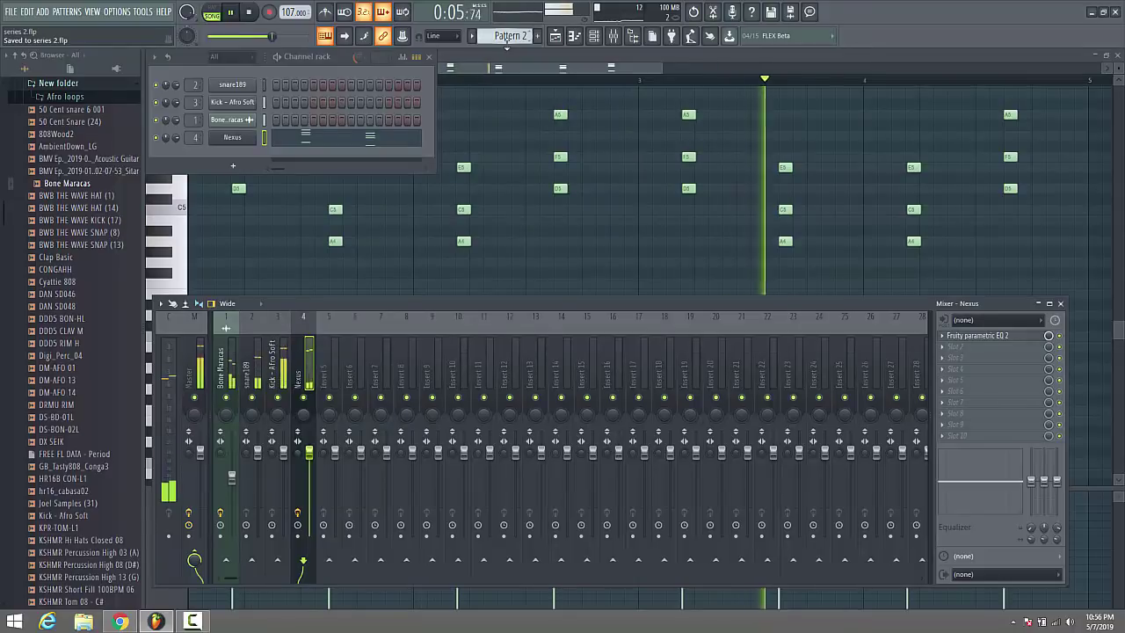
Look over the full range of Nexus notes in the piano roll, and return to the playlist
left_click(465, 73)
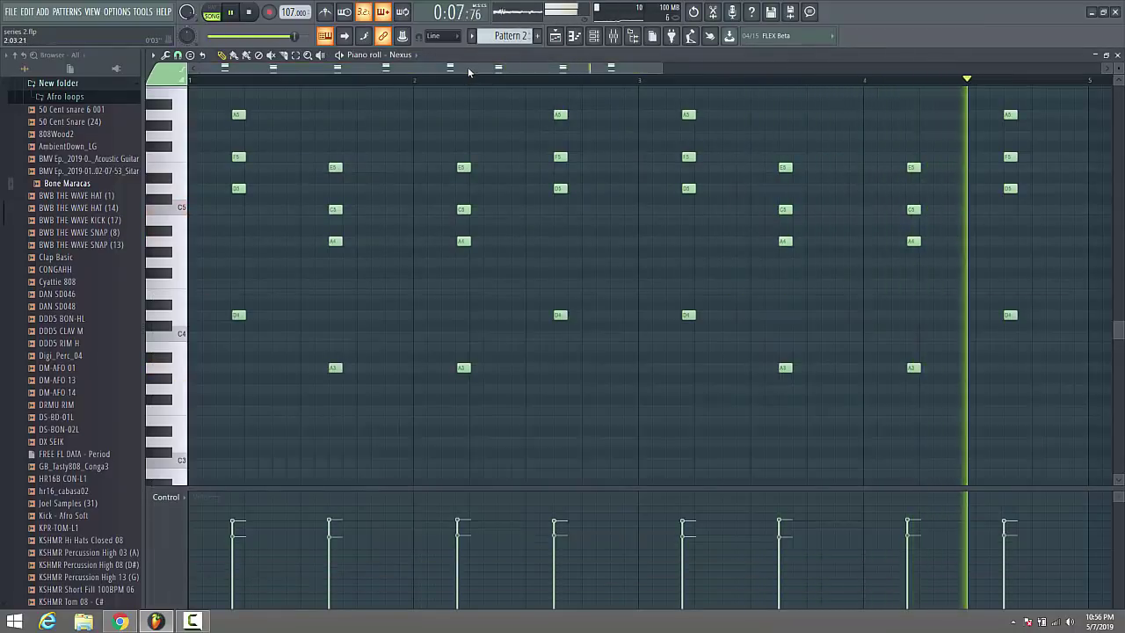
scroll(590, 129, "up", 1)
left_click_drag(1117, 79, 1118, 68)
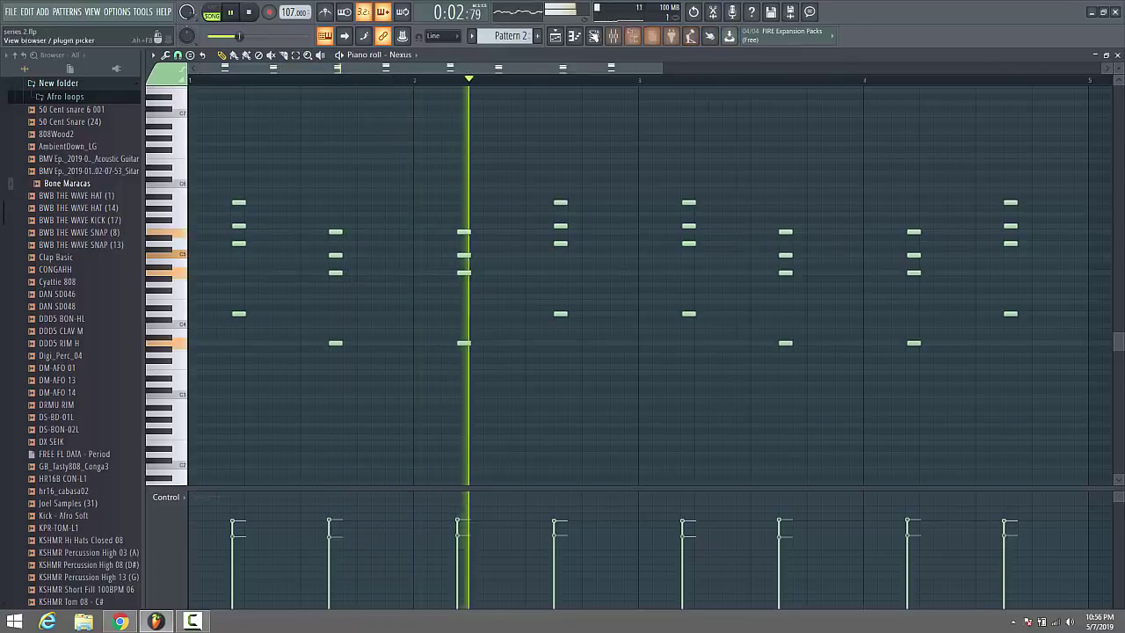
left_click(557, 36)
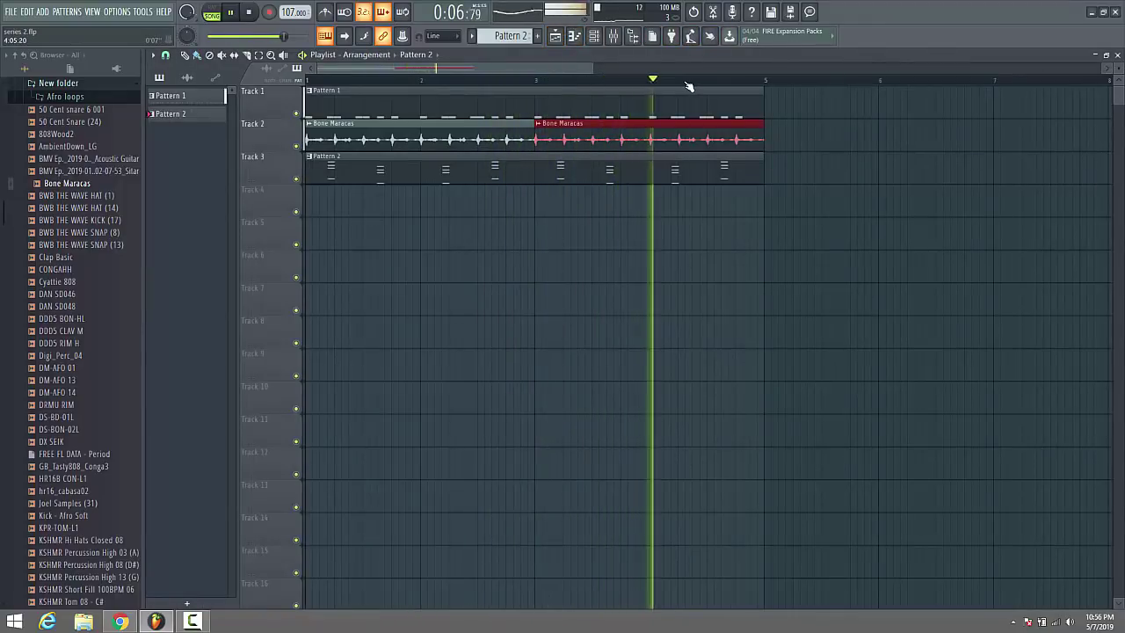
Clone the Nexus channel and load PD Ambient Pad 3 from Single Layer Pads in the clone
left_click(593, 36)
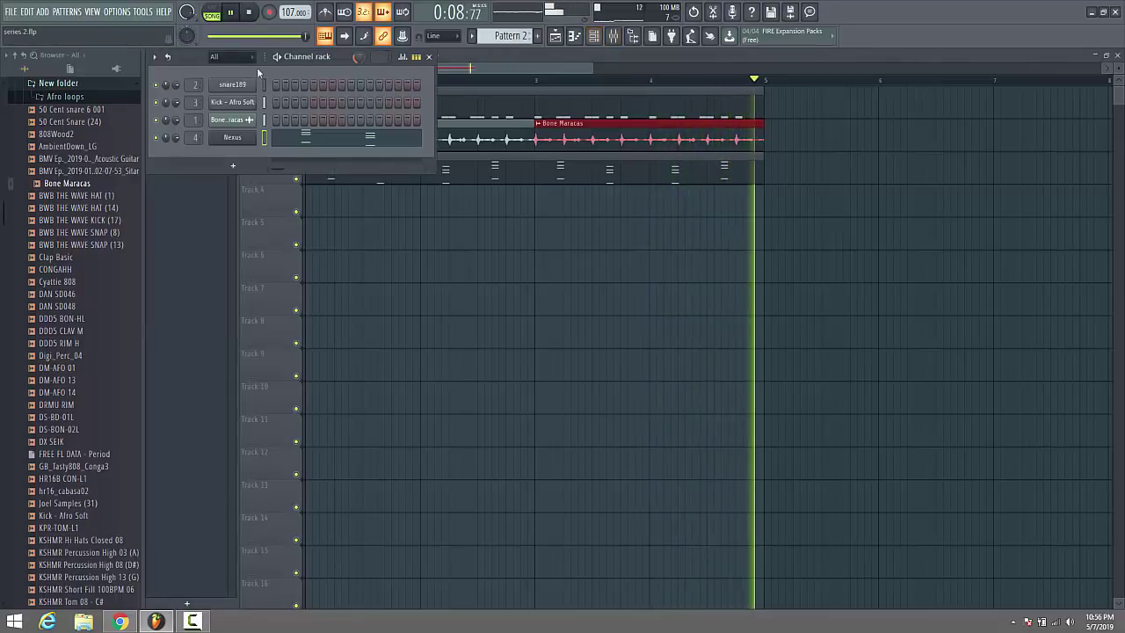
right_click(227, 138)
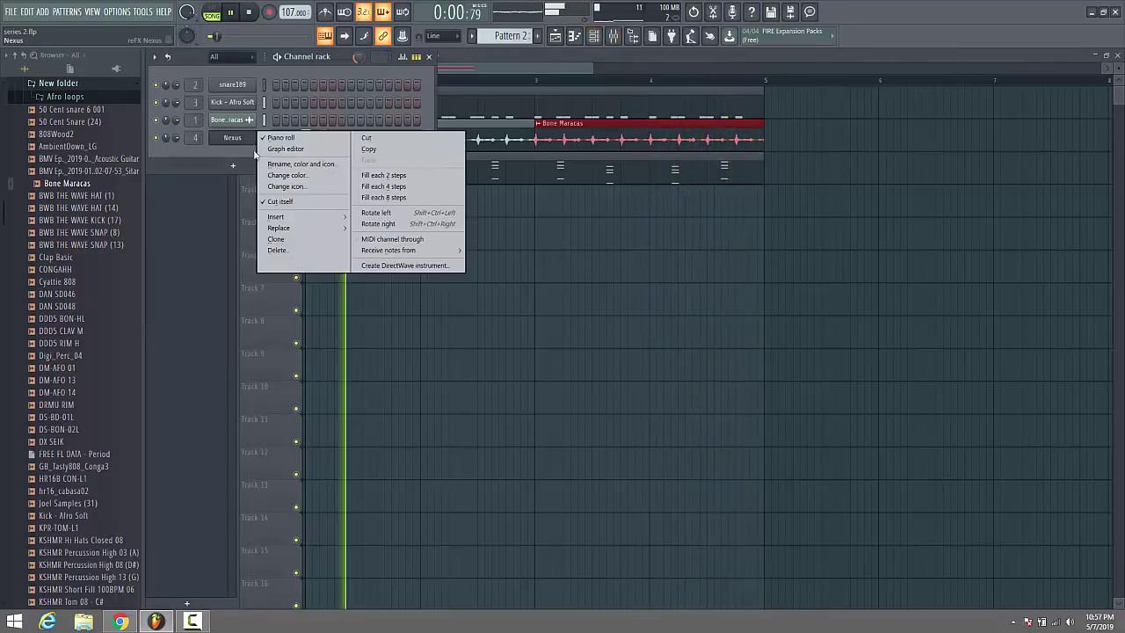
left_click(291, 238)
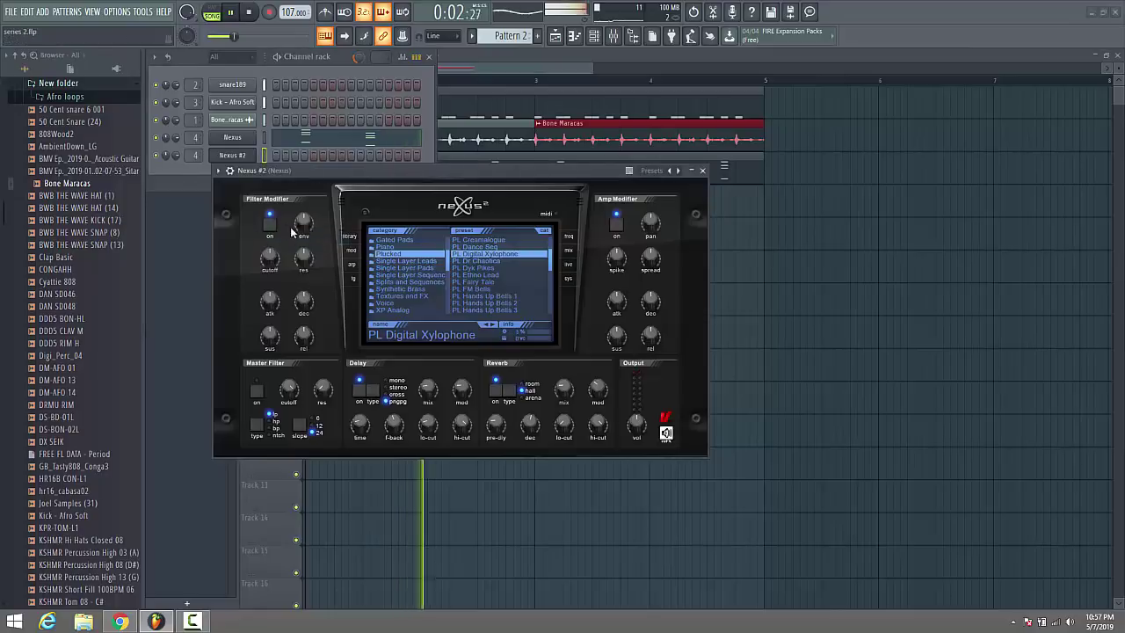
left_click(421, 268)
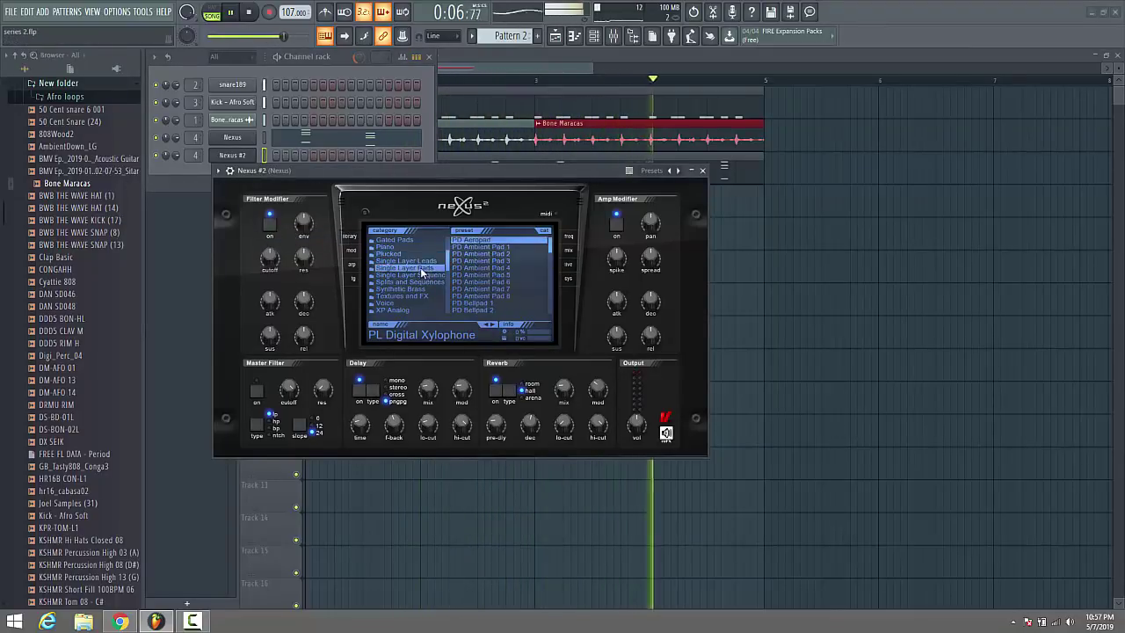
left_click(495, 261)
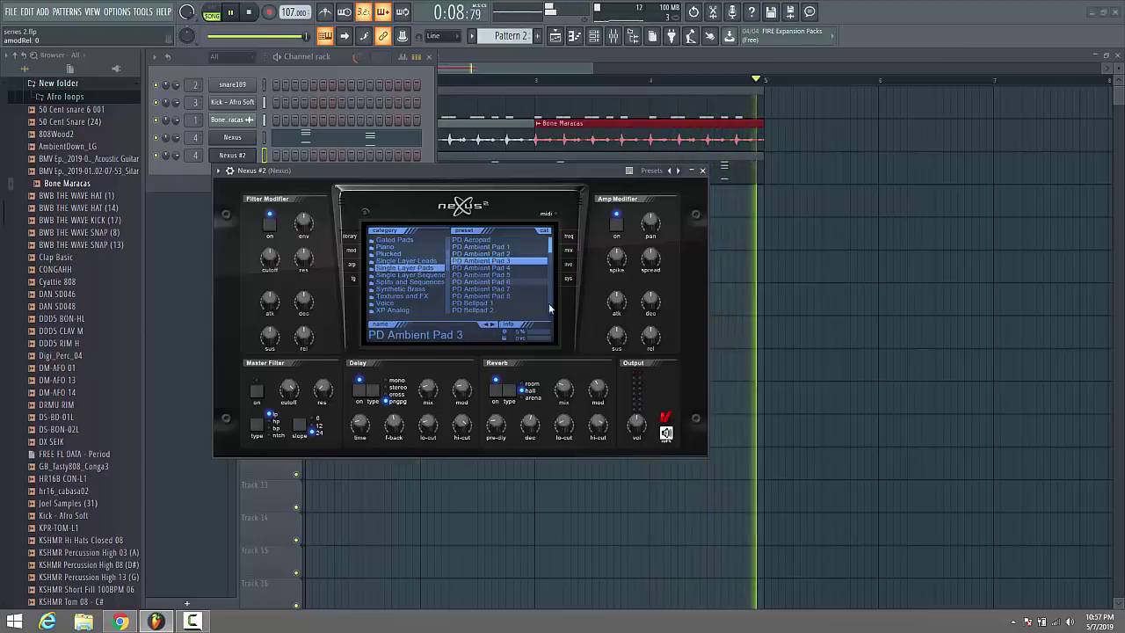
left_click(703, 170)
Copy the Nexus channel's notes from Pattern 2 and paste them into the Nexus #2 channel in Pattern 3
right_click(257, 136)
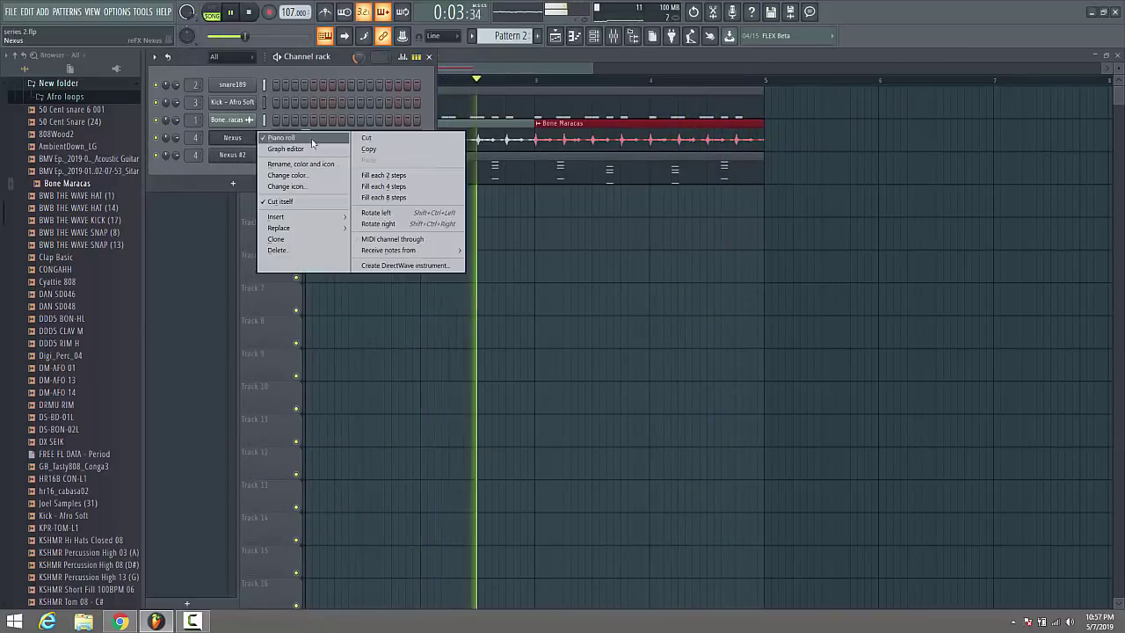
left_click(368, 148)
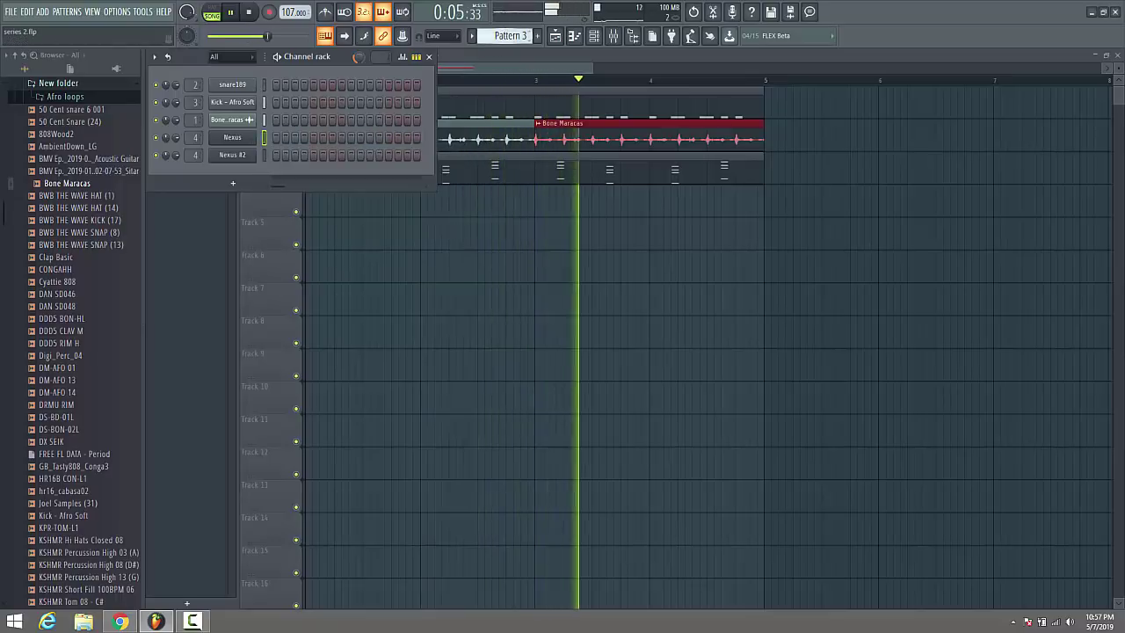
right_click(255, 154)
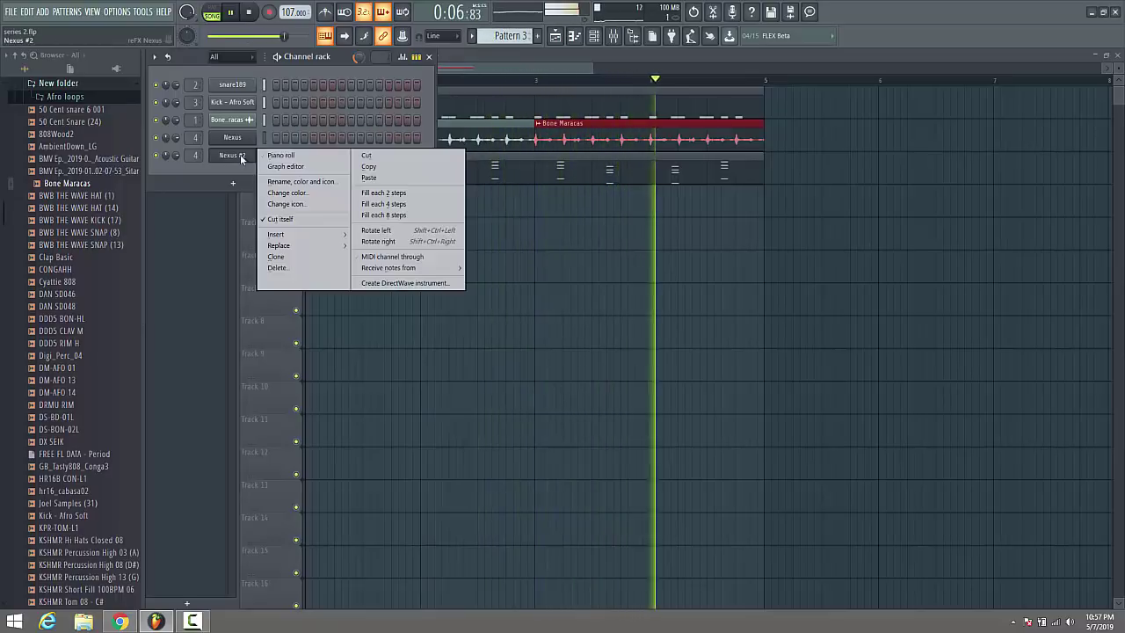
left_click(360, 180)
Turn the pasted Nexus #2 notes into four sustained chords in the piano roll, each exactly one bar long
left_click(322, 157)
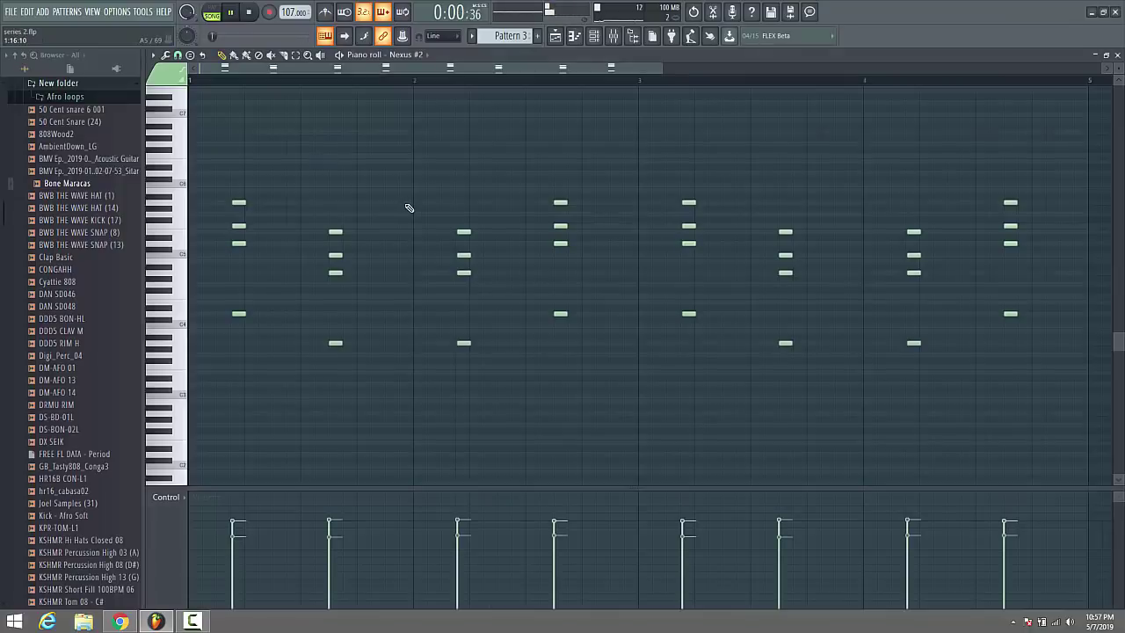
key("ctrl+a")
left_click_drag(238, 204, 265, 202)
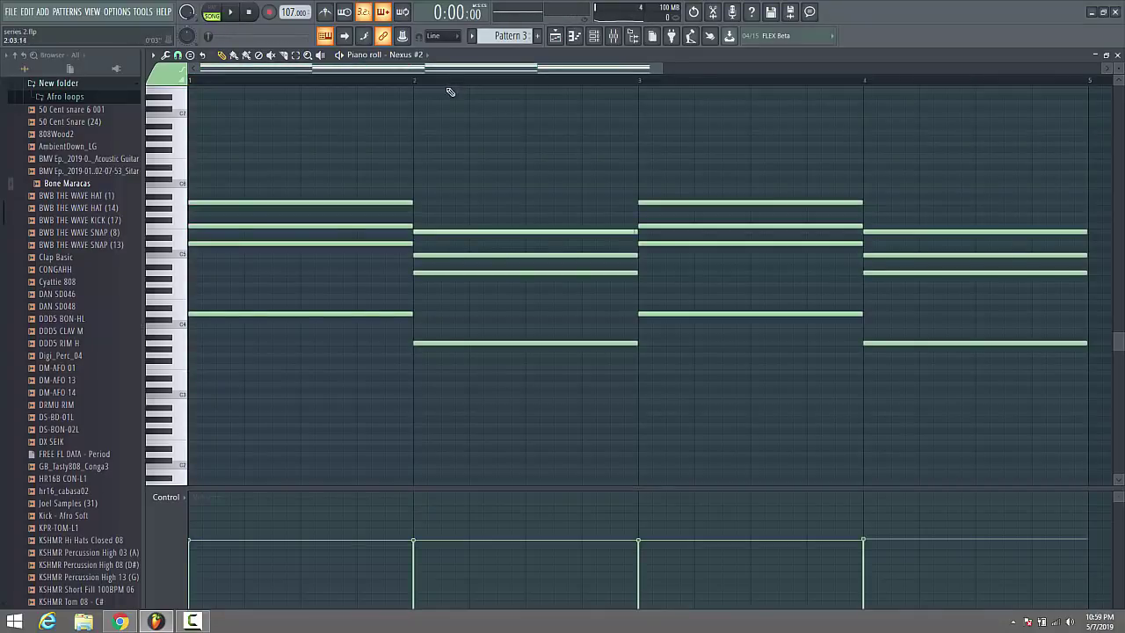
Route the Nexus #2 channel to mixer track 5 and lower that track's level while the beat plays
left_click(612, 35)
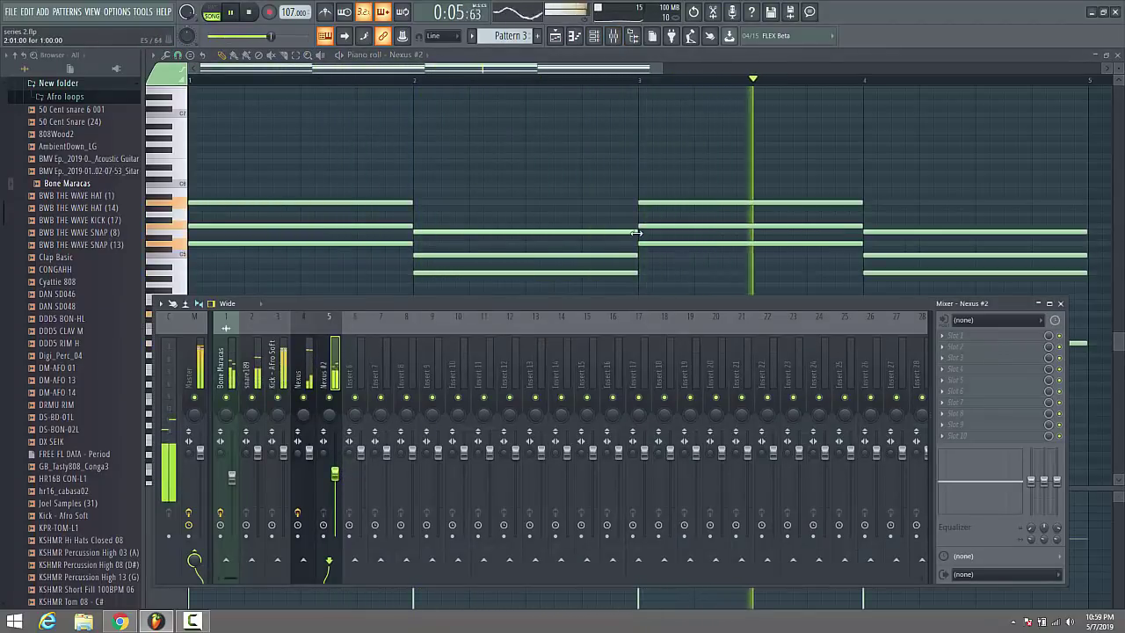
key("F9")
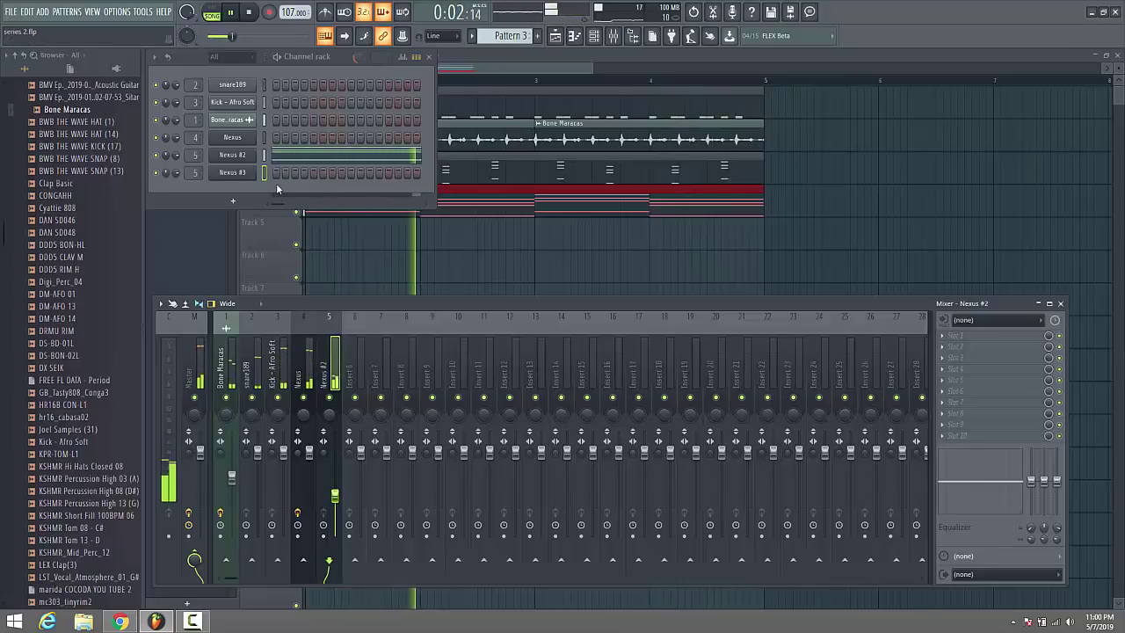
key("space")
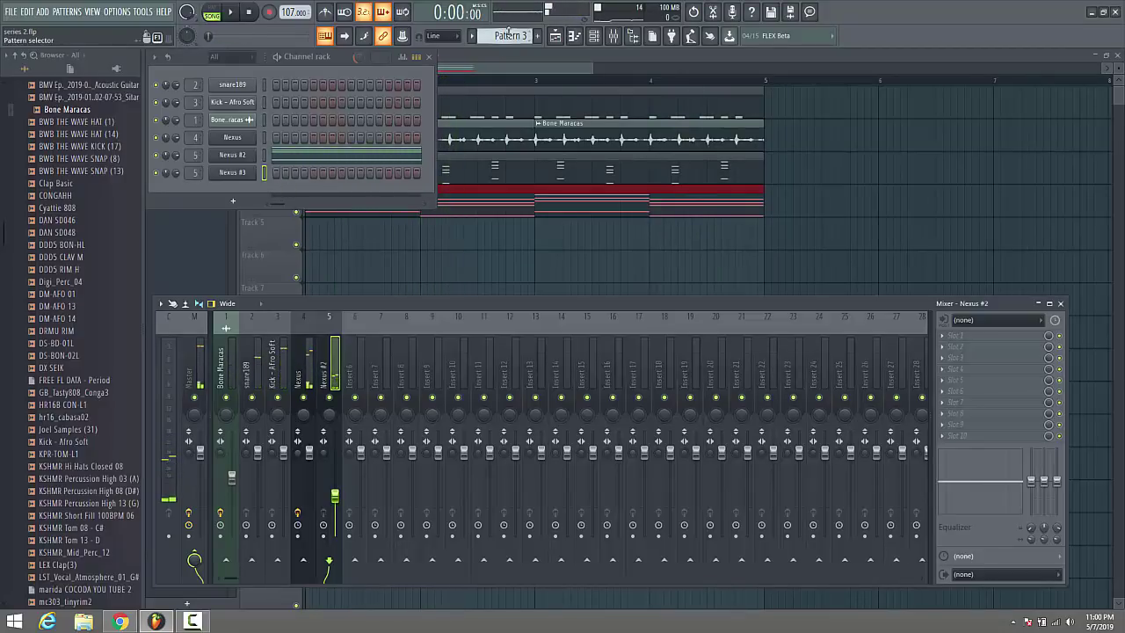
Record a Nexus #3 melody into Pattern 4 over the beat, and quantize its notes and even out their velocities in the piano roll
key("ctrl+z")
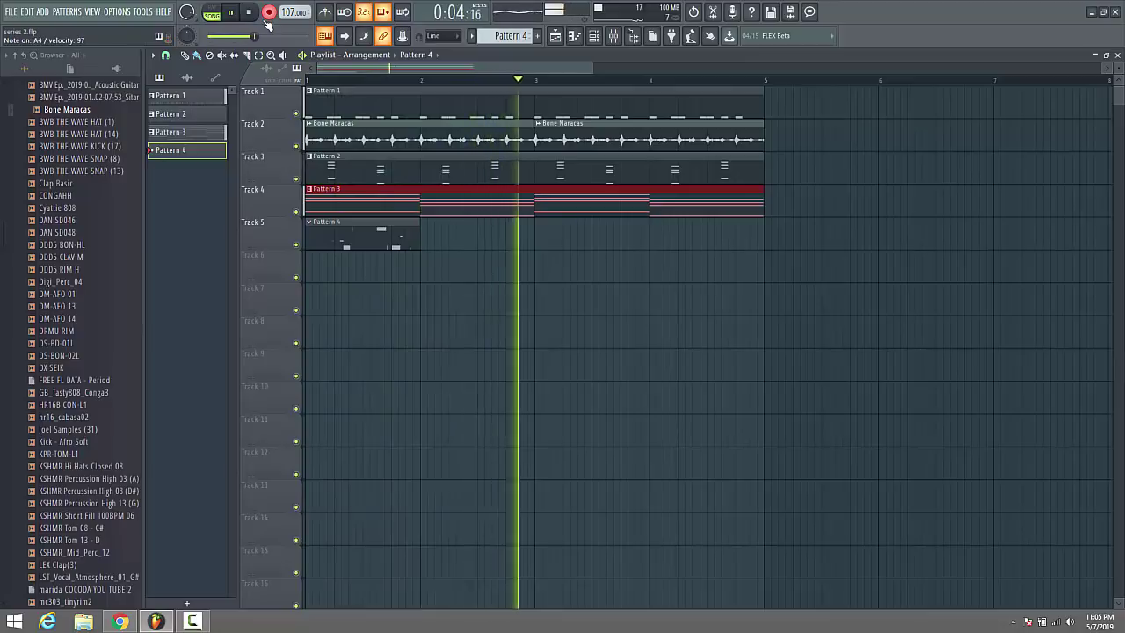
left_click(254, 16)
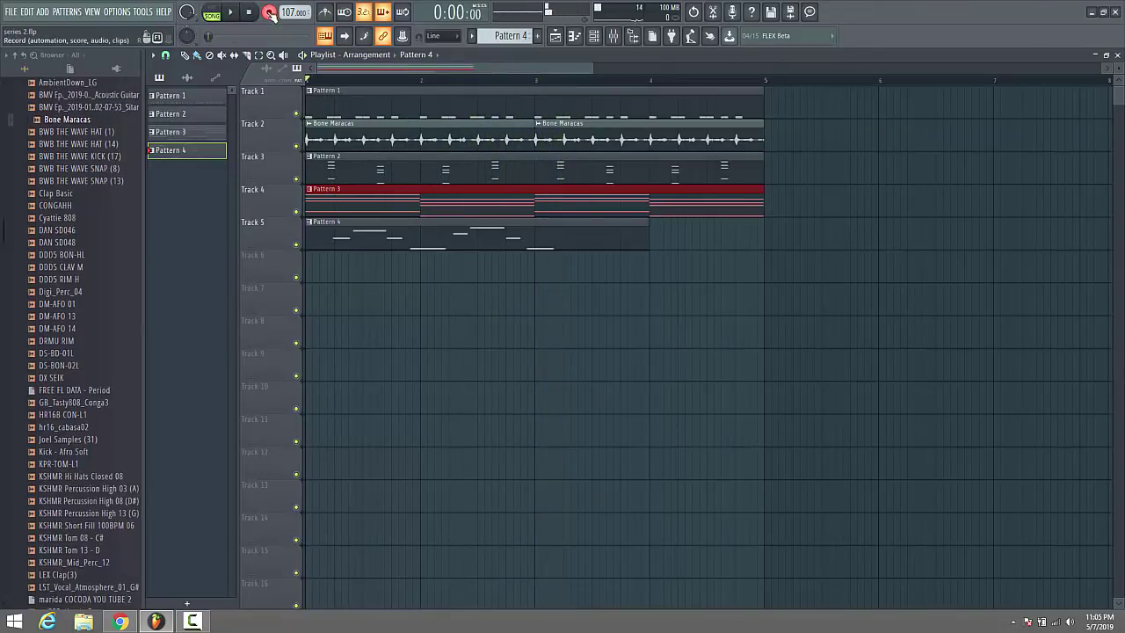
double_click(326, 233)
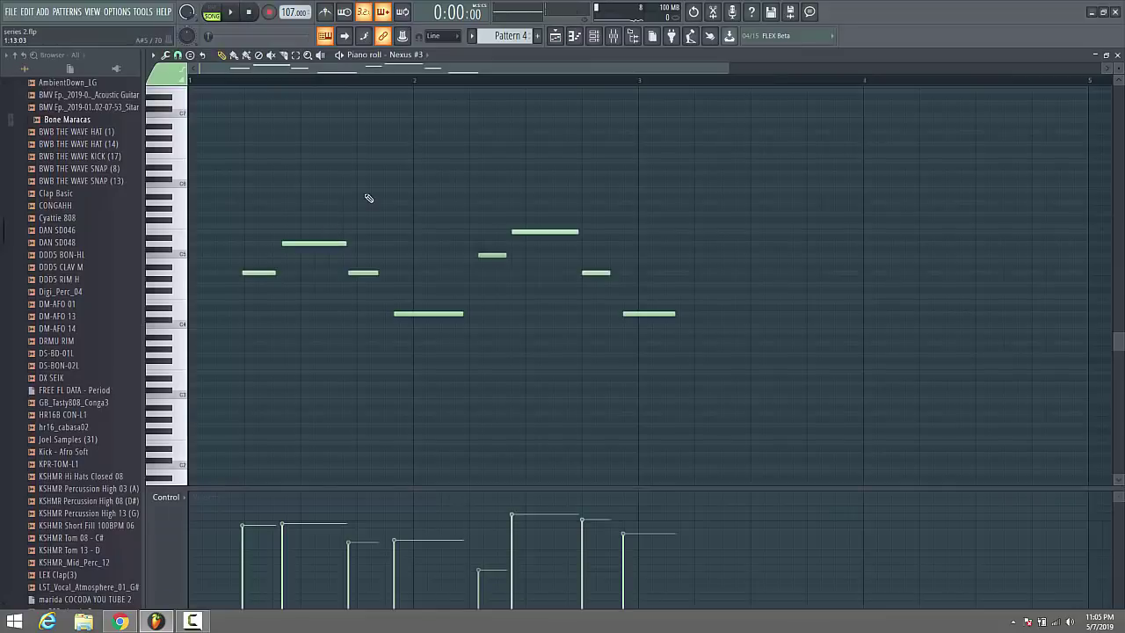
scroll(368, 175, "down", 1)
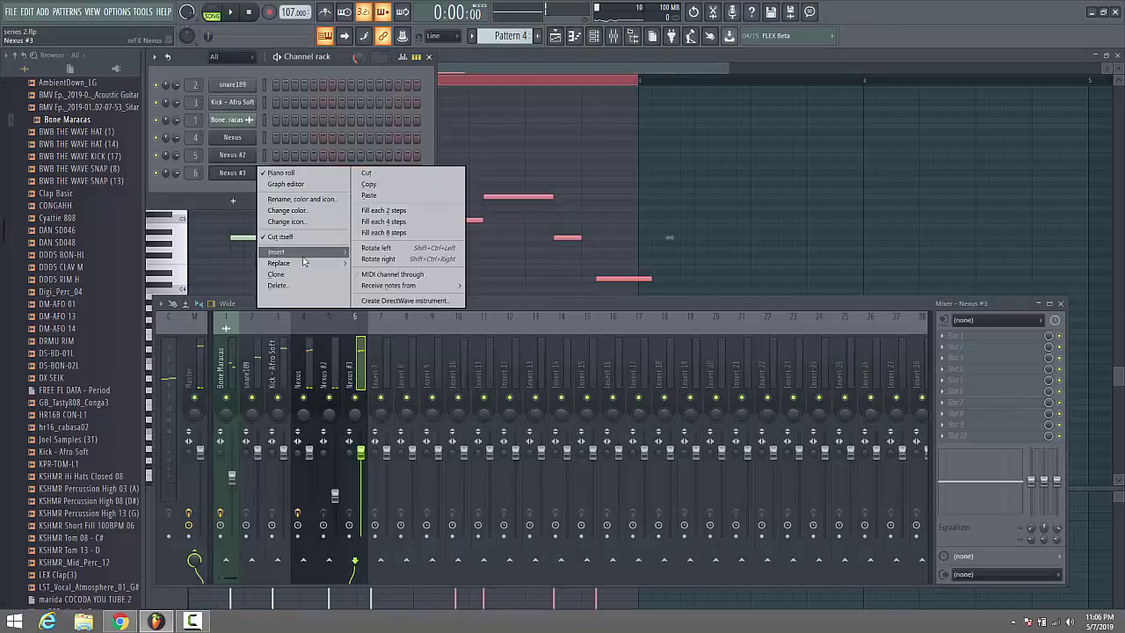
Replace the Nexus #3 instrument with Purity and choose AnA BassGuitar from the Bass Guitar category for its first part
mouse_move(304, 264)
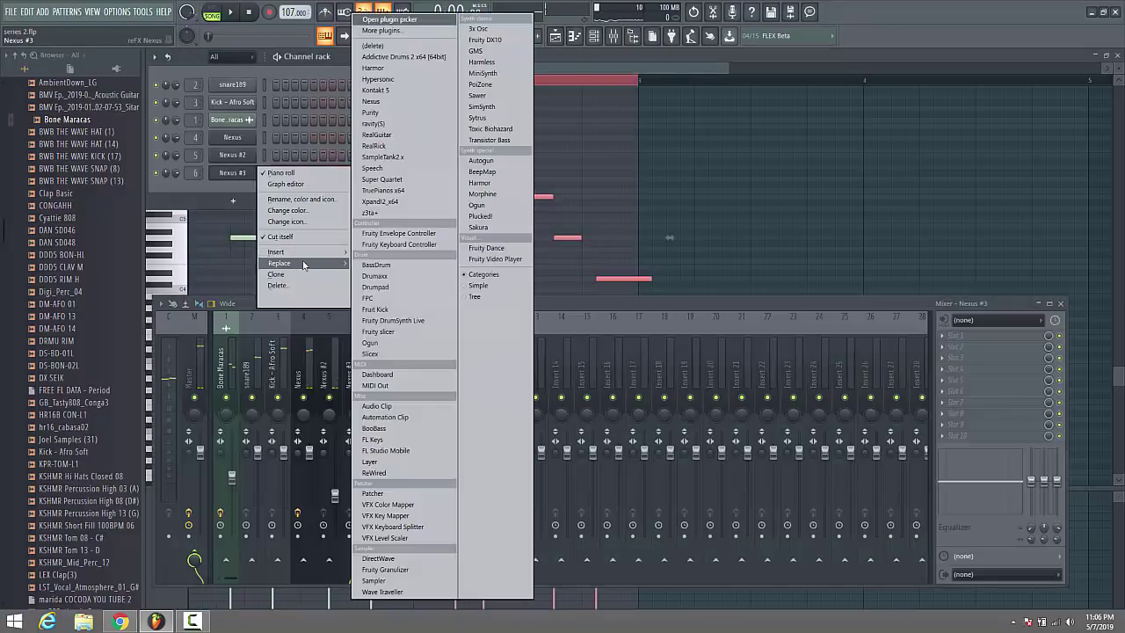
left_click(391, 116)
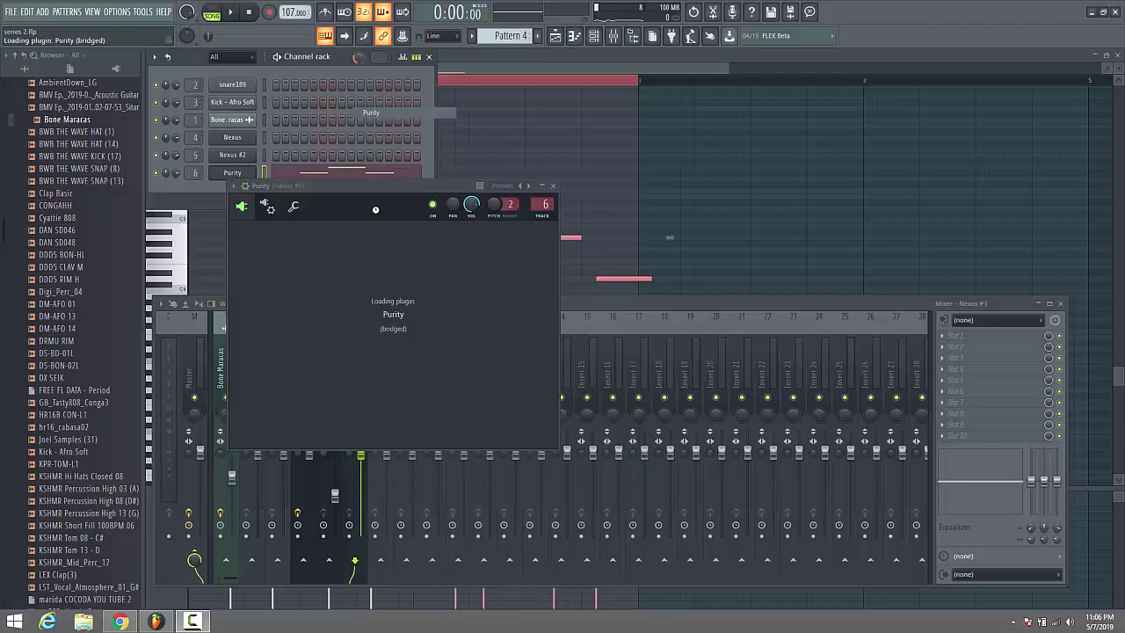
left_click(310, 243)
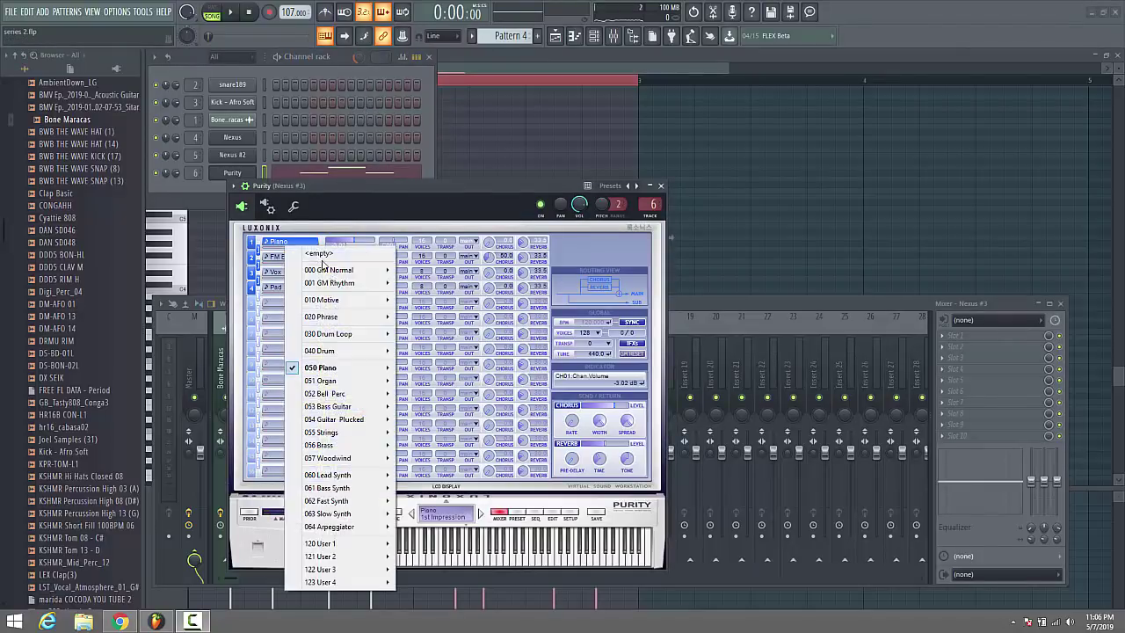
mouse_move(349, 417)
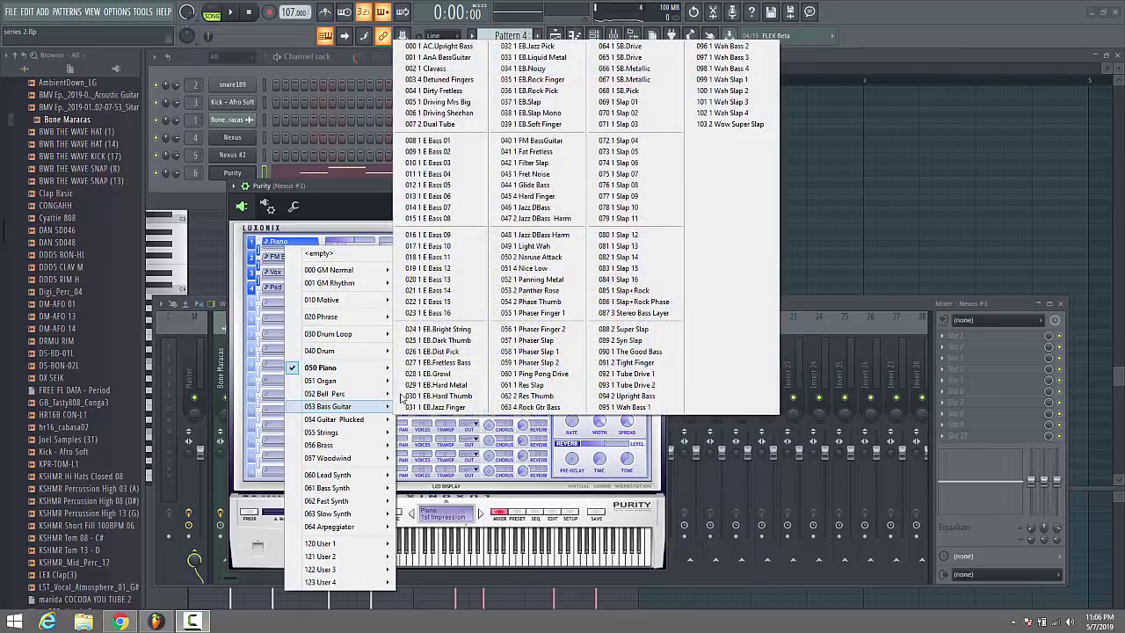
left_click(456, 58)
Raise the Purity melody by three octaves in the piano roll and move the first note starting in bar 2 to A7
key("F7")
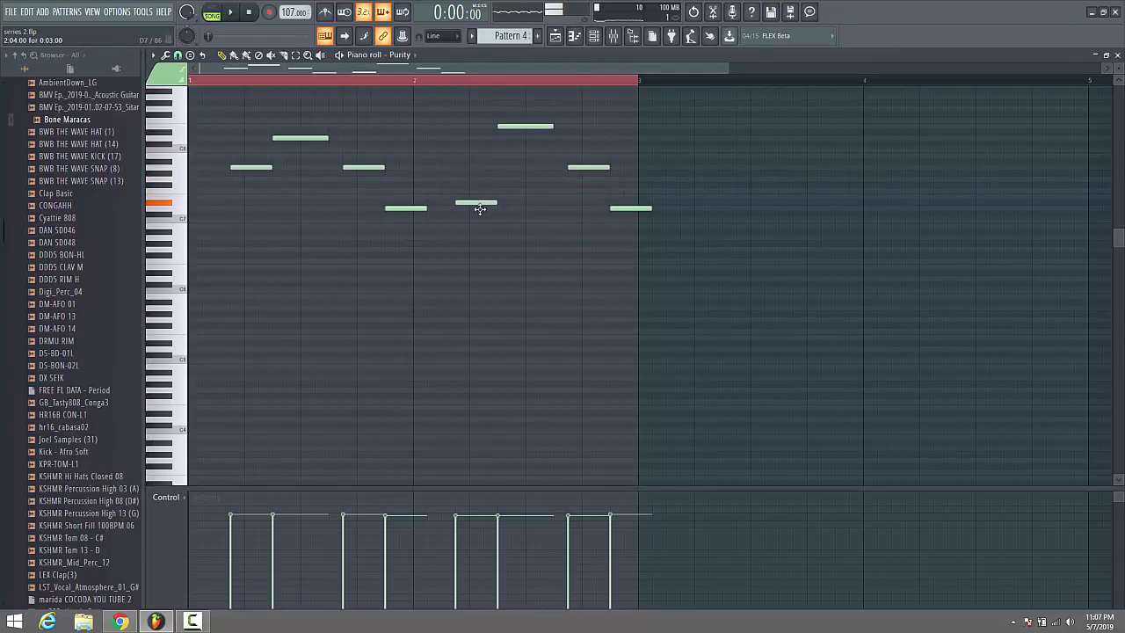
key("space")
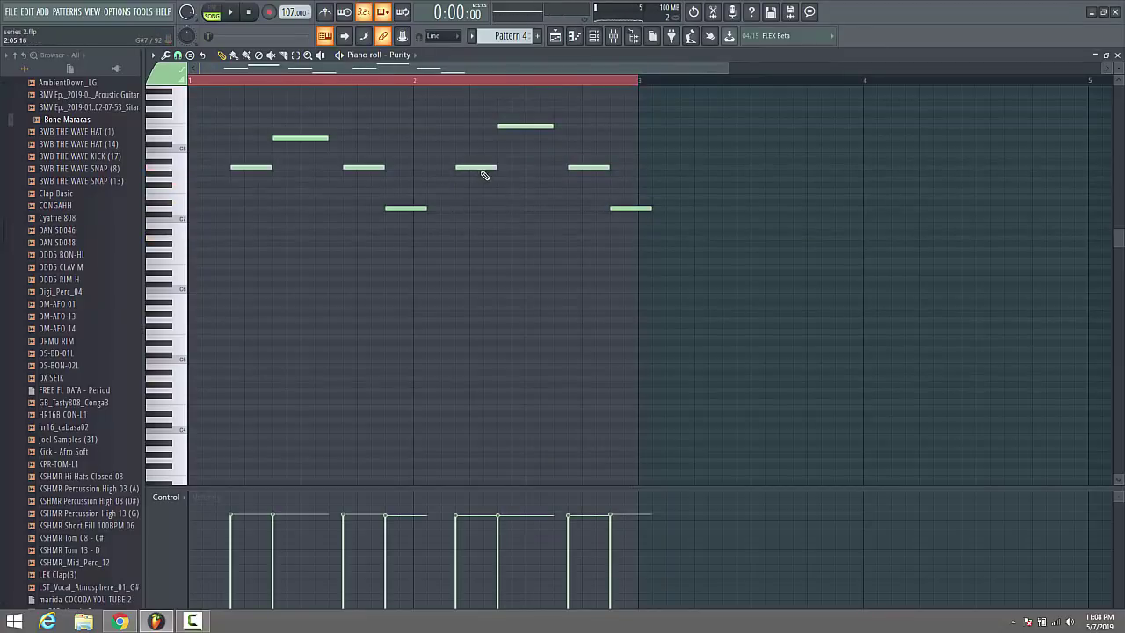
Duplicate the two-bar Purity melody into bars 3 and 4 of Pattern 4 during playback
key("space")
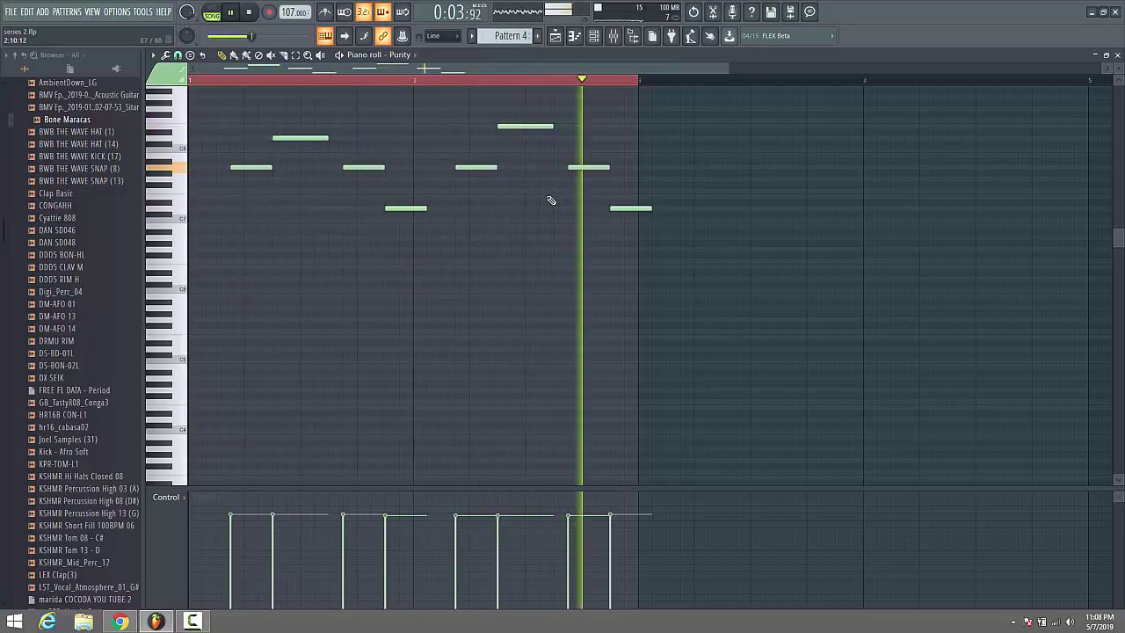
left_click_drag(650, 249, 741, 151)
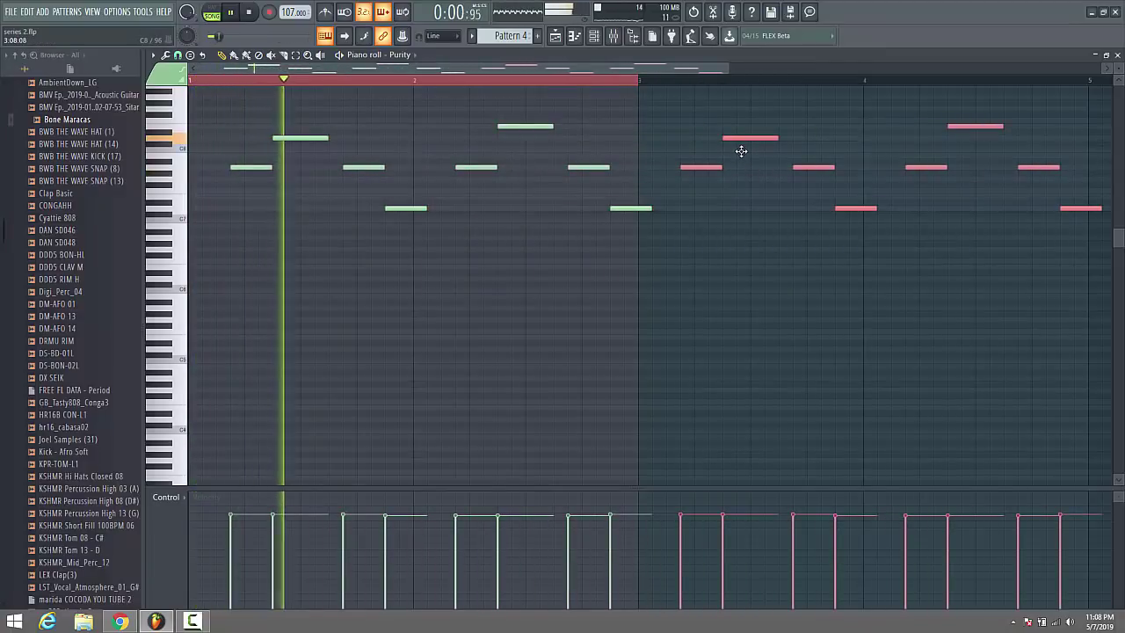
Trim the last Purity note to end at bar 5 and extend the Pattern 4 clip on Track 5 to four bars
left_click(1075, 231)
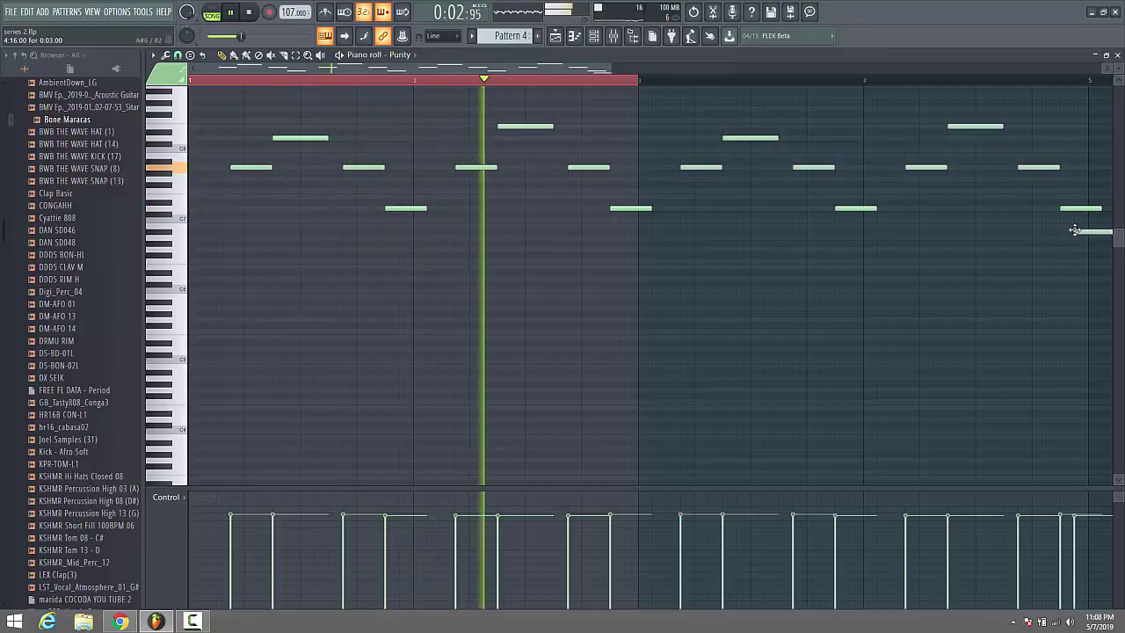
right_click(1083, 232)
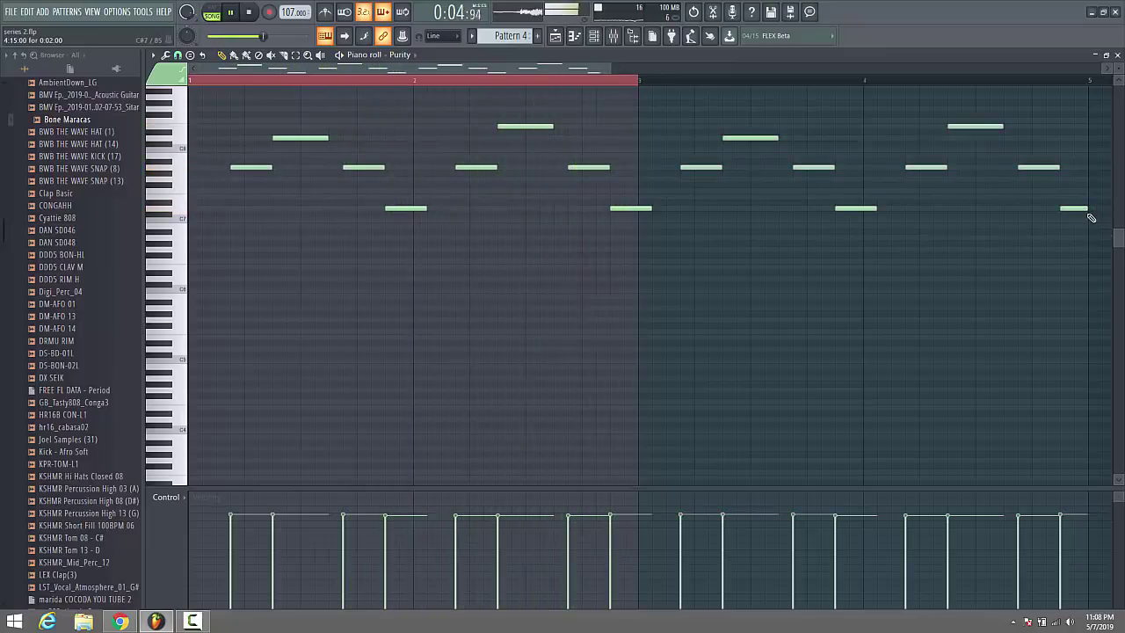
left_click(554, 37)
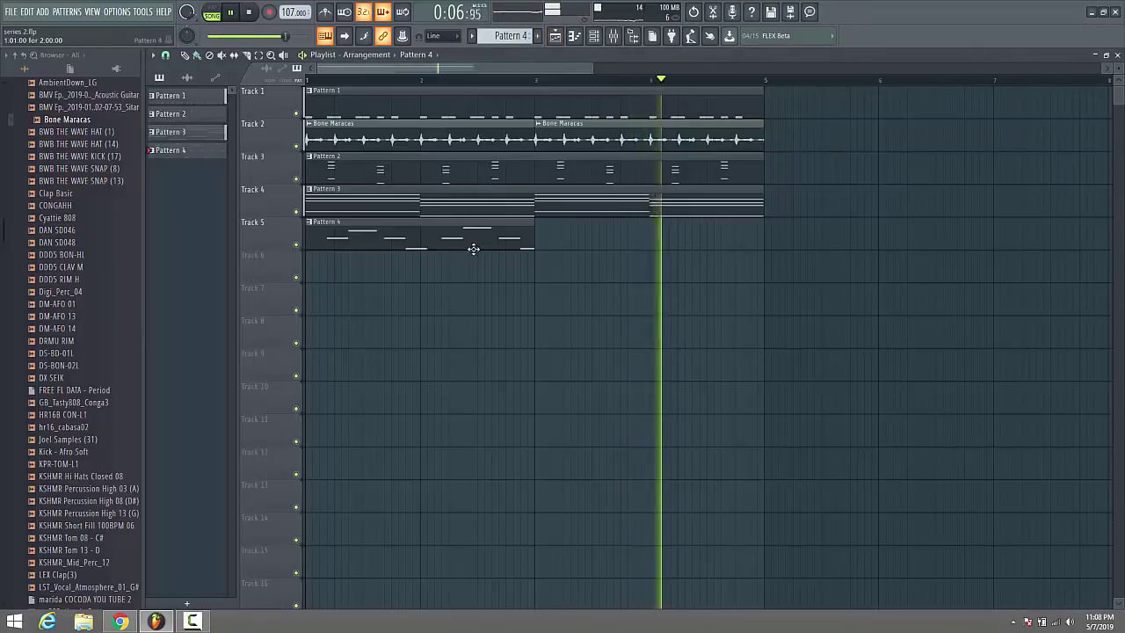
left_click_drag(533, 237, 756, 249)
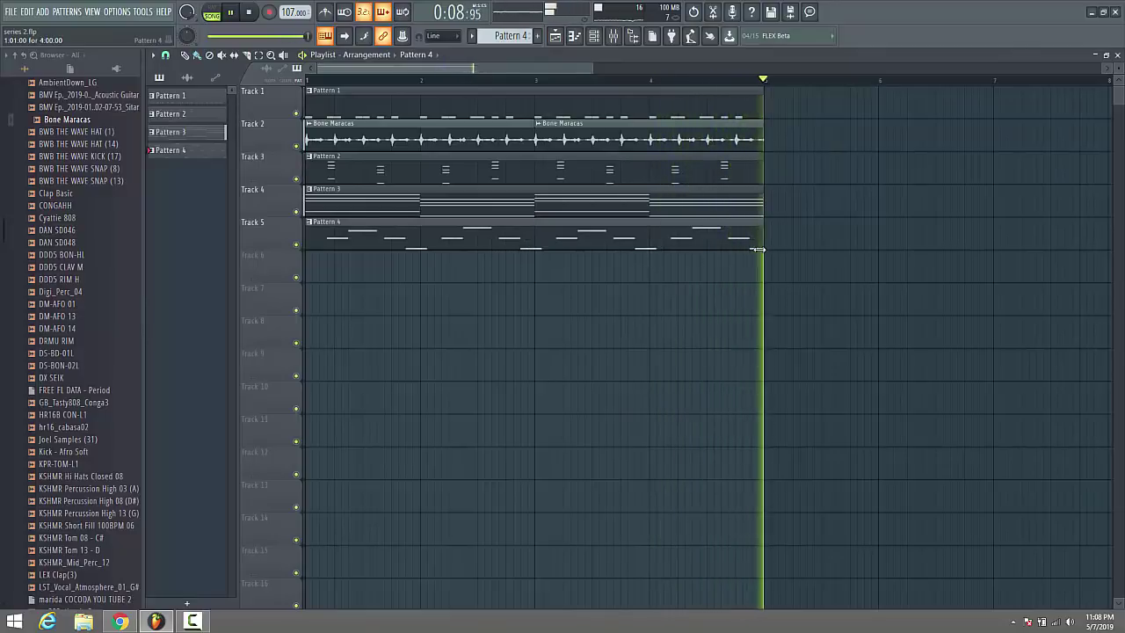
Transpose the whole four-bar Purity melody in Pattern 4 down two octaves in the piano roll
double_click(698, 246)
scroll(693, 246, "right", 3)
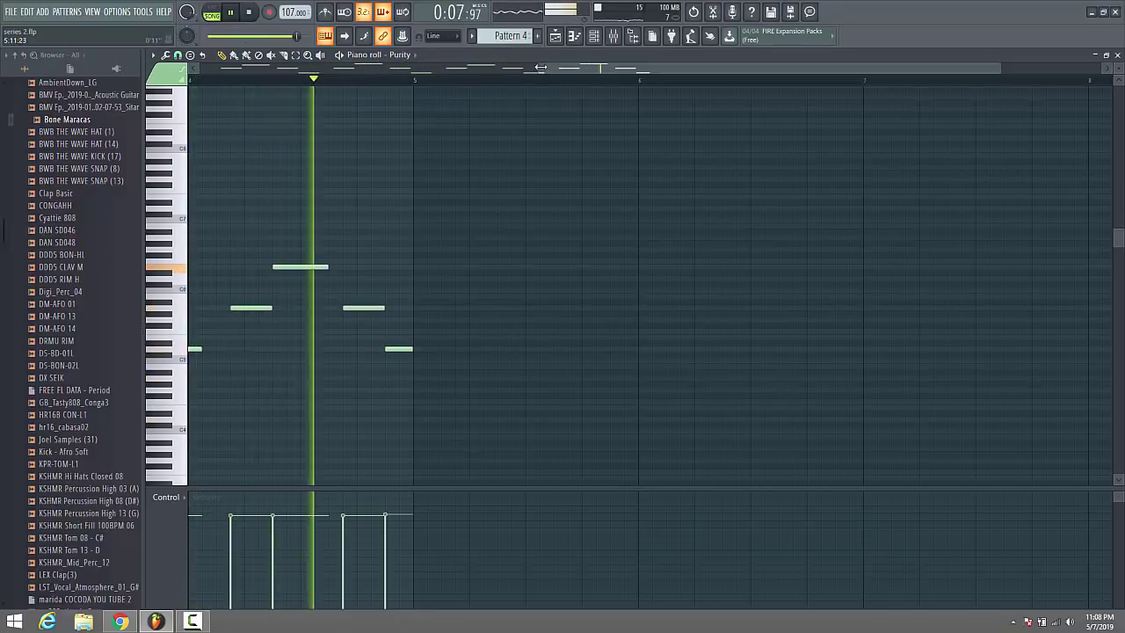
left_click_drag(533, 65, 202, 70)
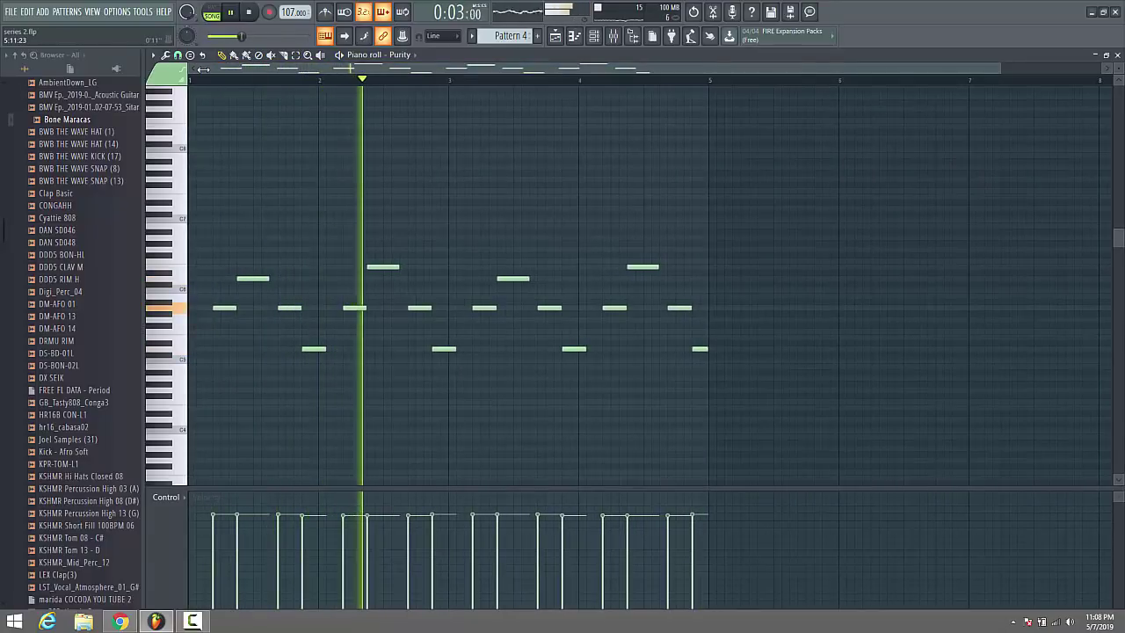
Lower the long high notes in bars 4 and 2 of the Purity melody by one octave each and play the result
left_click_drag(998, 70, 631, 70)
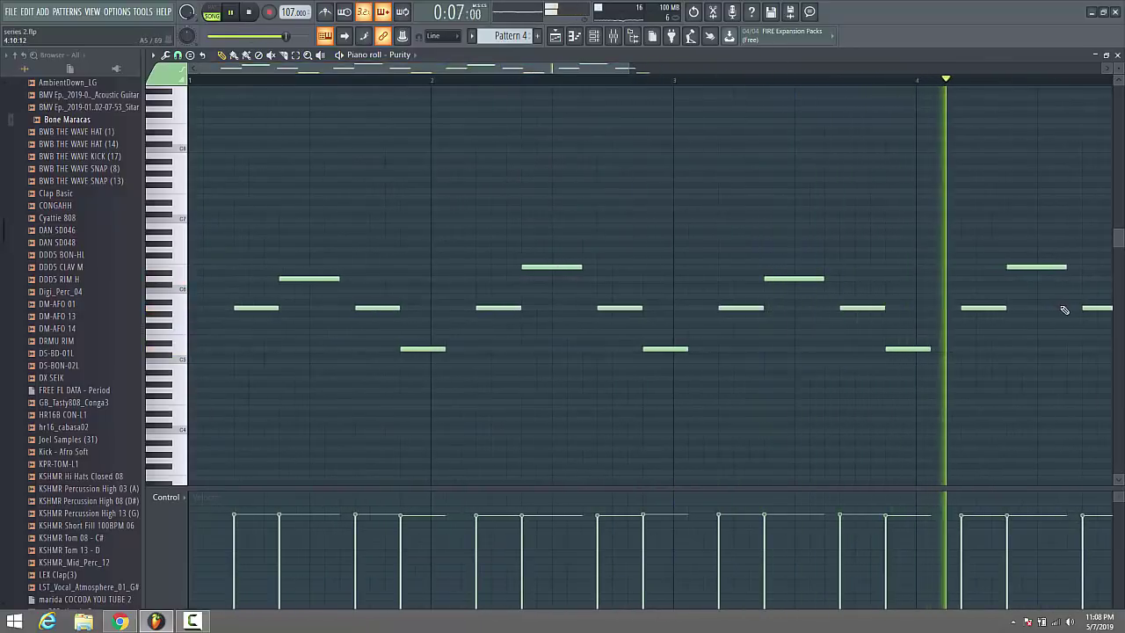
left_click(1029, 266)
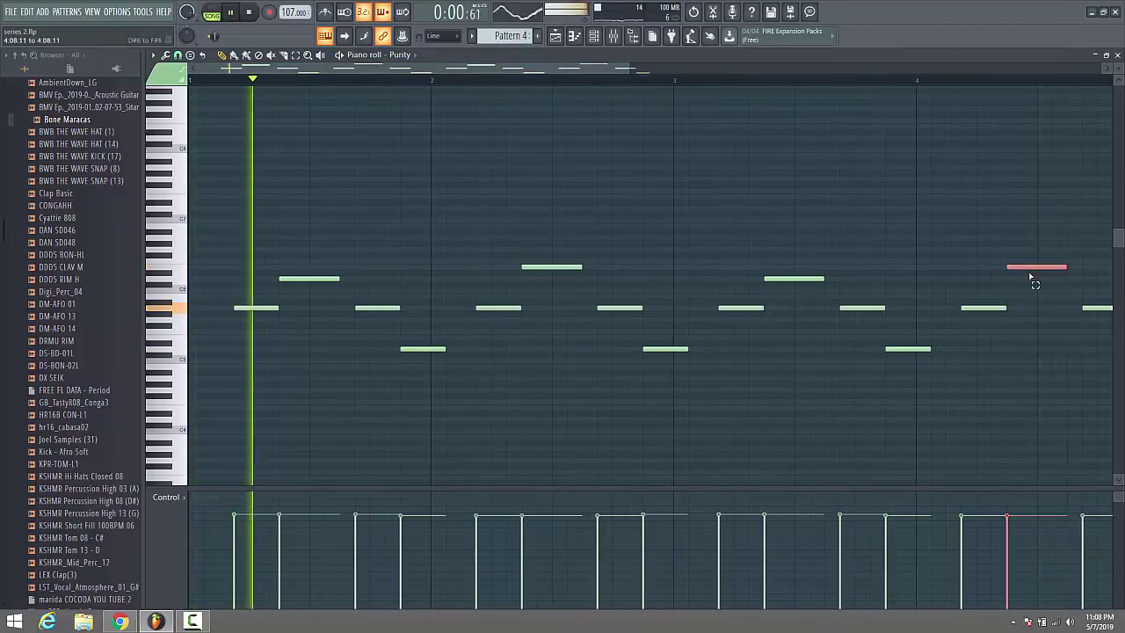
key("ctrl+Down")
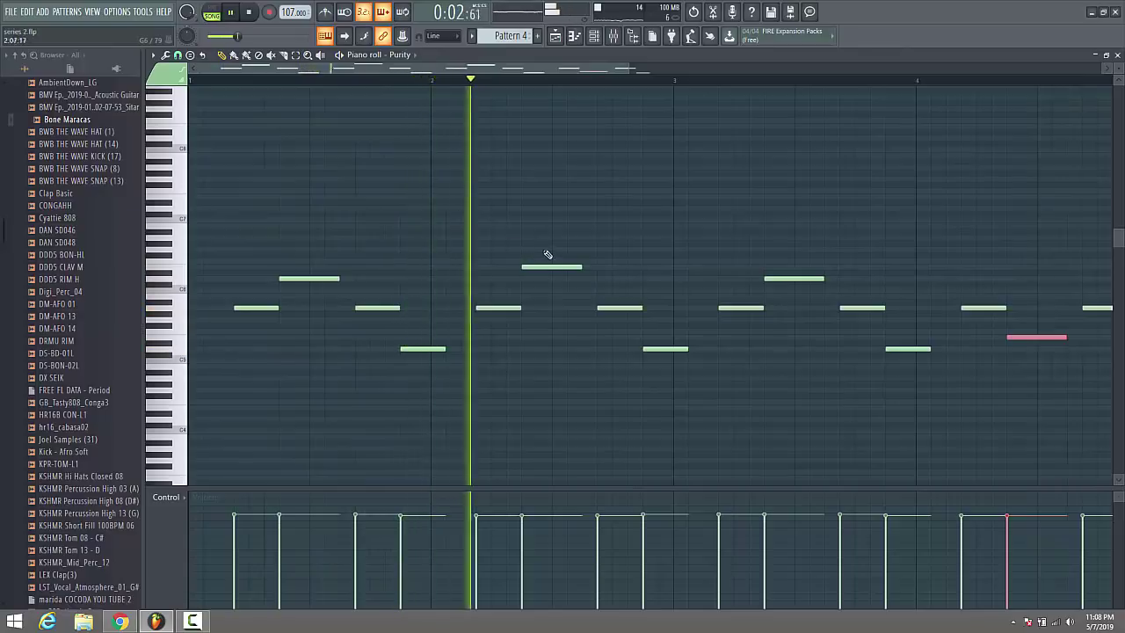
left_click(549, 266)
key("ctrl+Down")
key("space")
key("space")
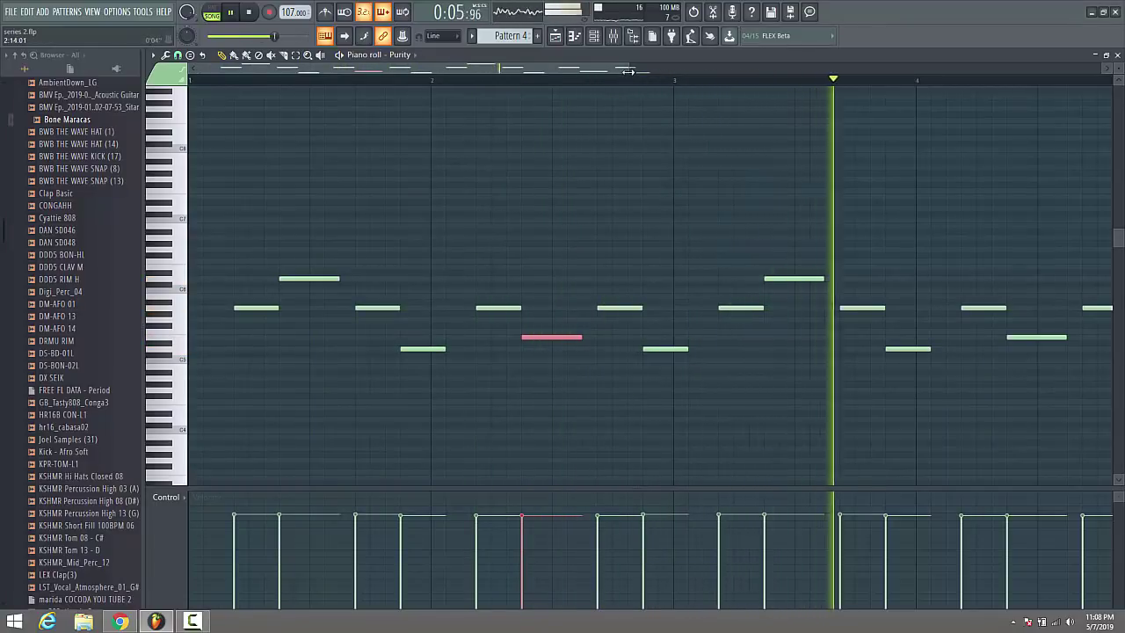
left_click_drag(634, 70, 828, 75)
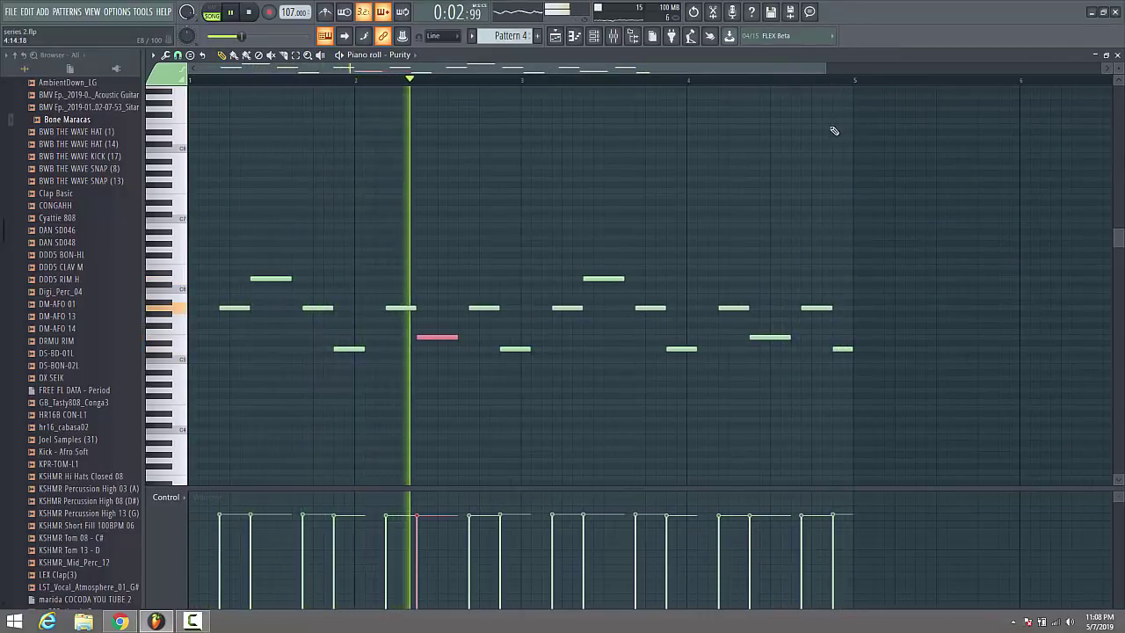
Add Fruity Stereo Enhancer to effect slot 2 of the Nexus mixer track, after its parametric EQ
left_click(557, 38)
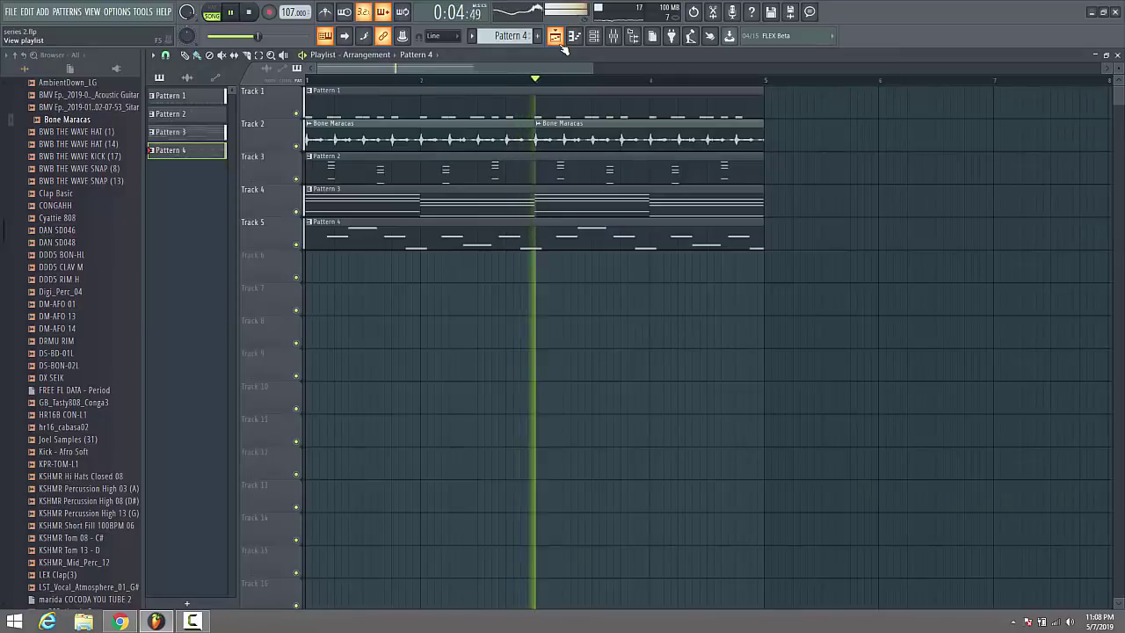
left_click(612, 38)
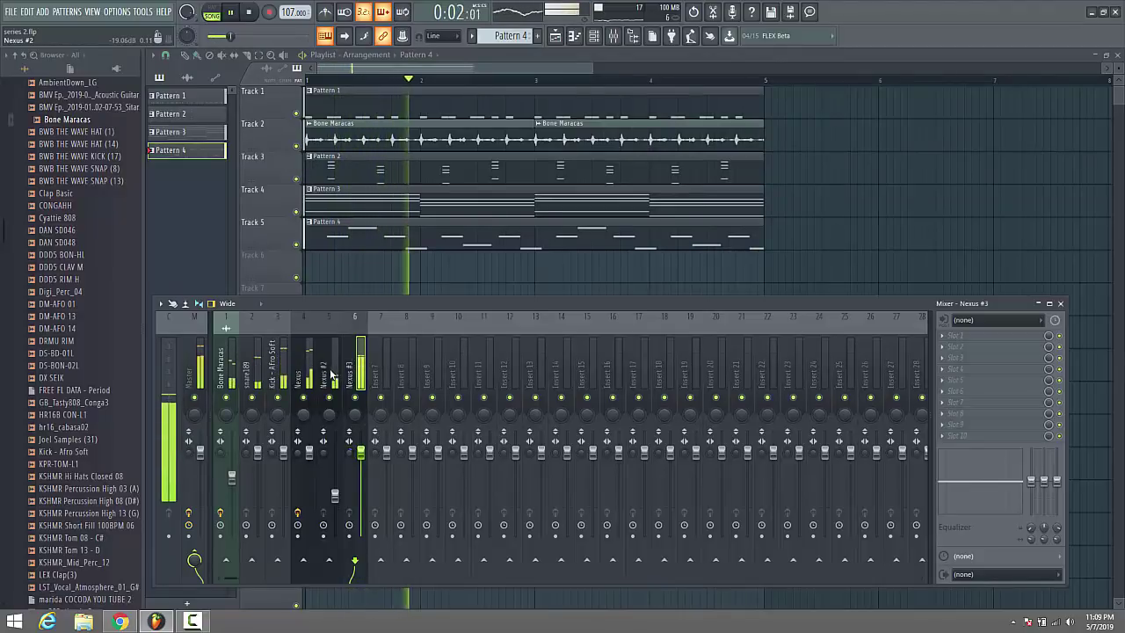
left_click(982, 350)
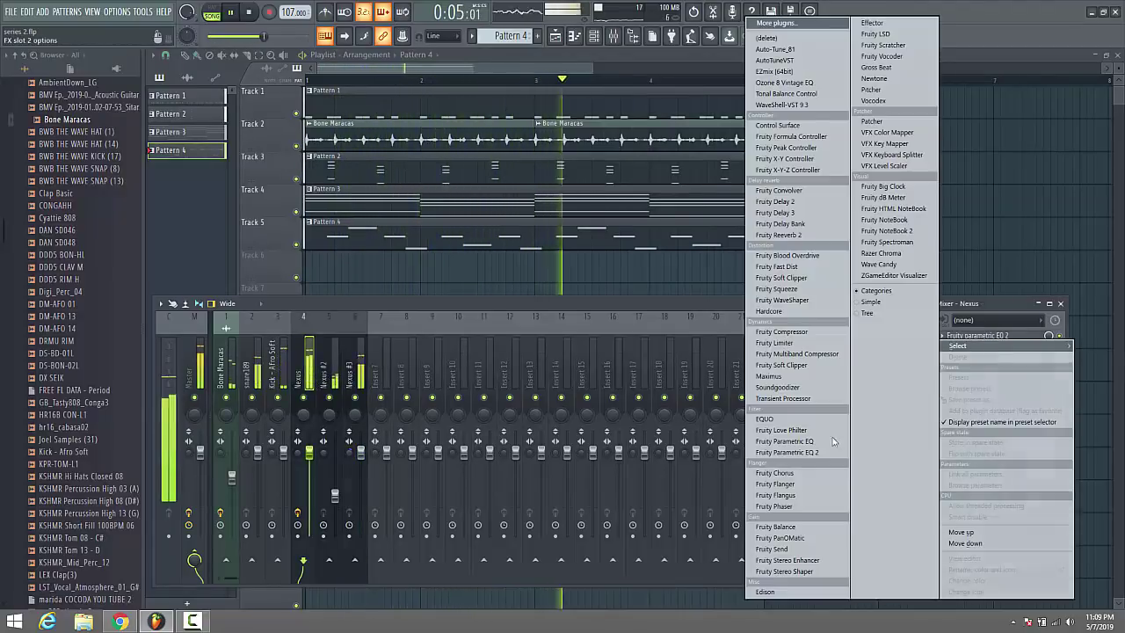
left_click(813, 560)
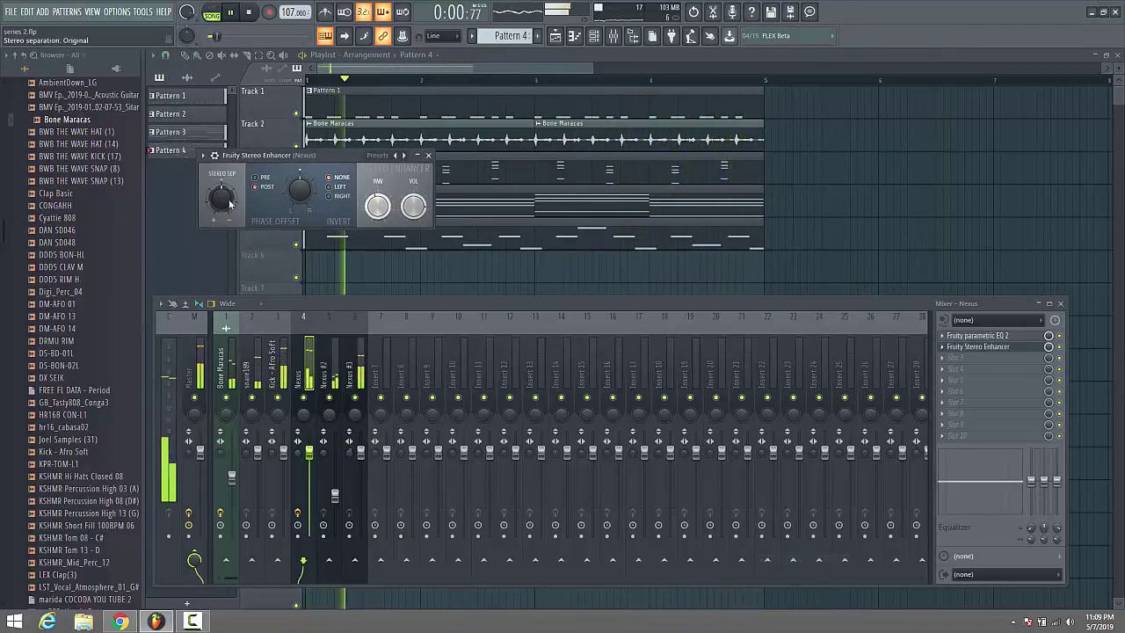
left_click(428, 155)
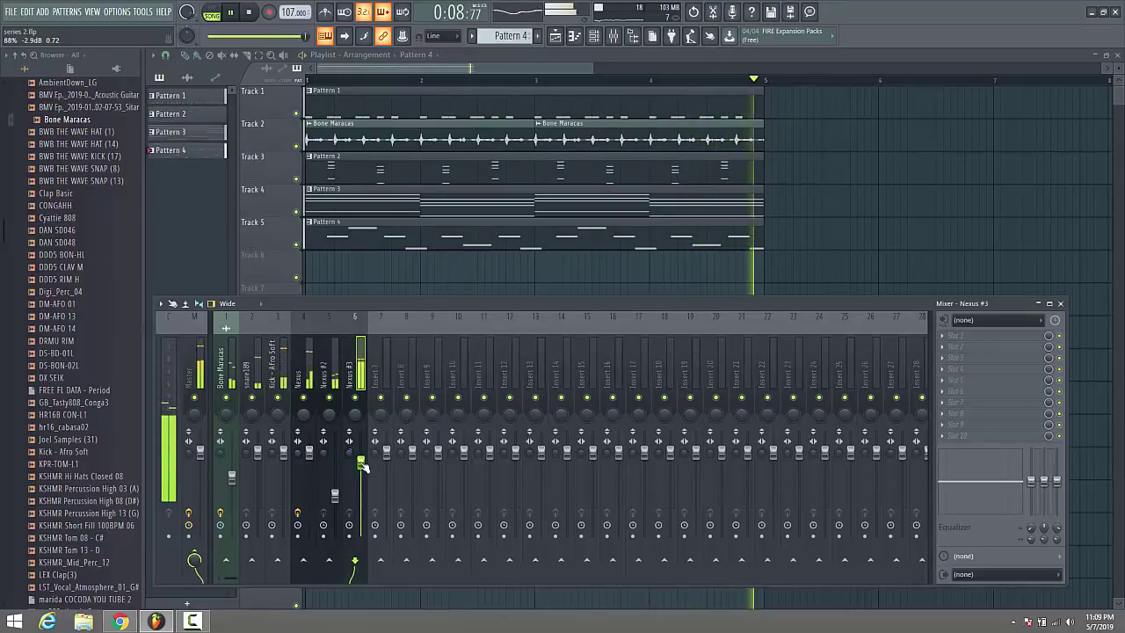
Balance the mixer by lowering the Nexus #3 track to -2.9 dB and raising the Nexus #2 track slightly
key("F9")
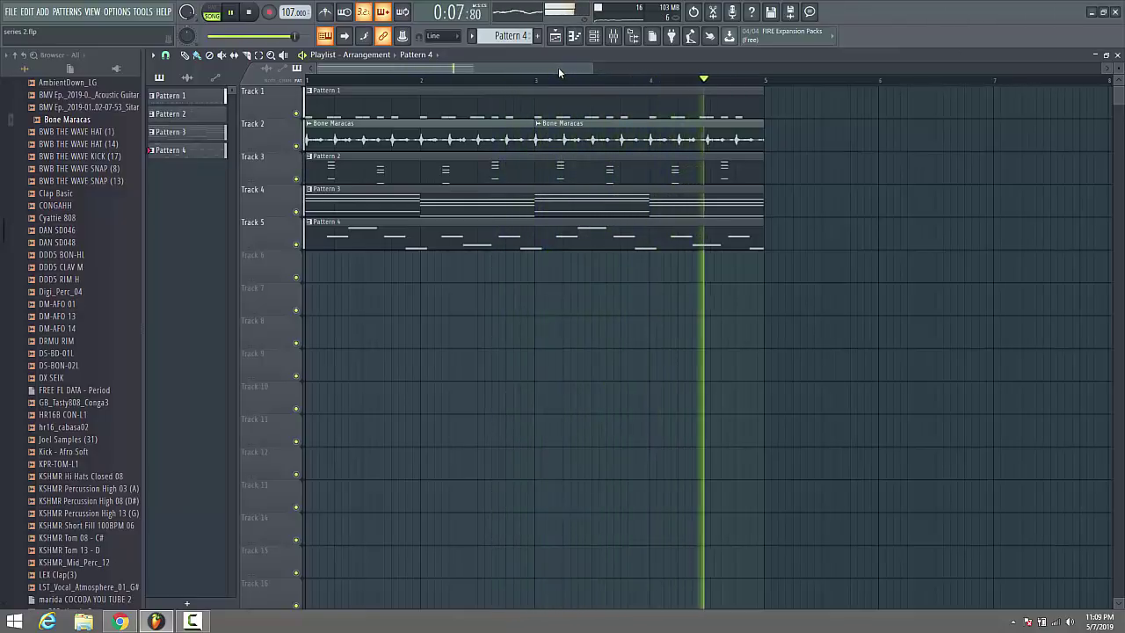
left_click(619, 39)
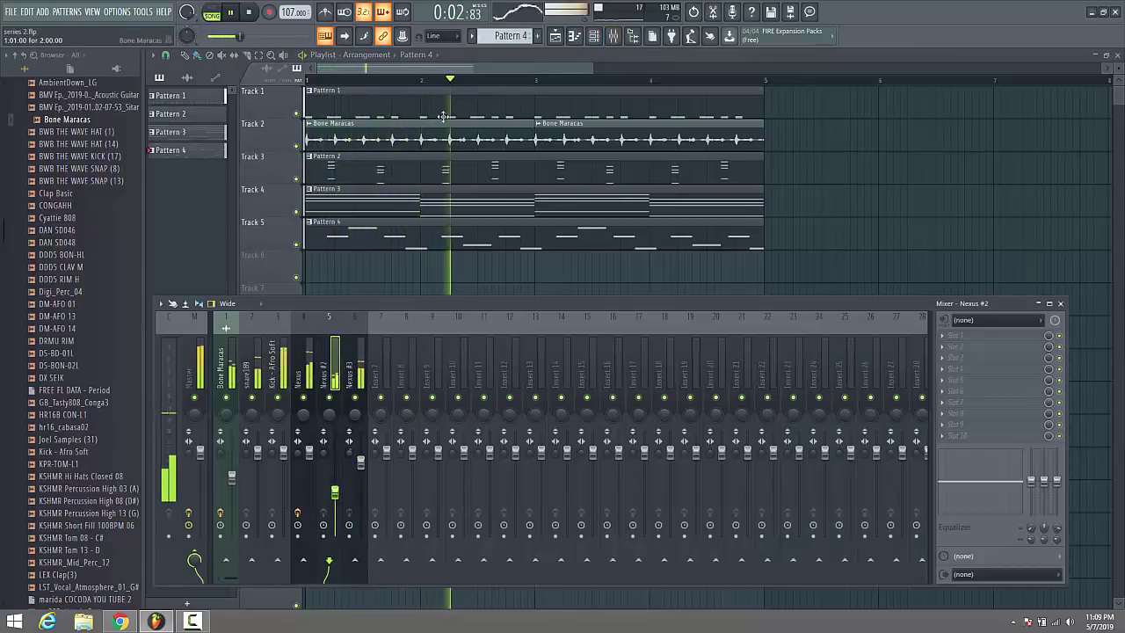
key("F9")
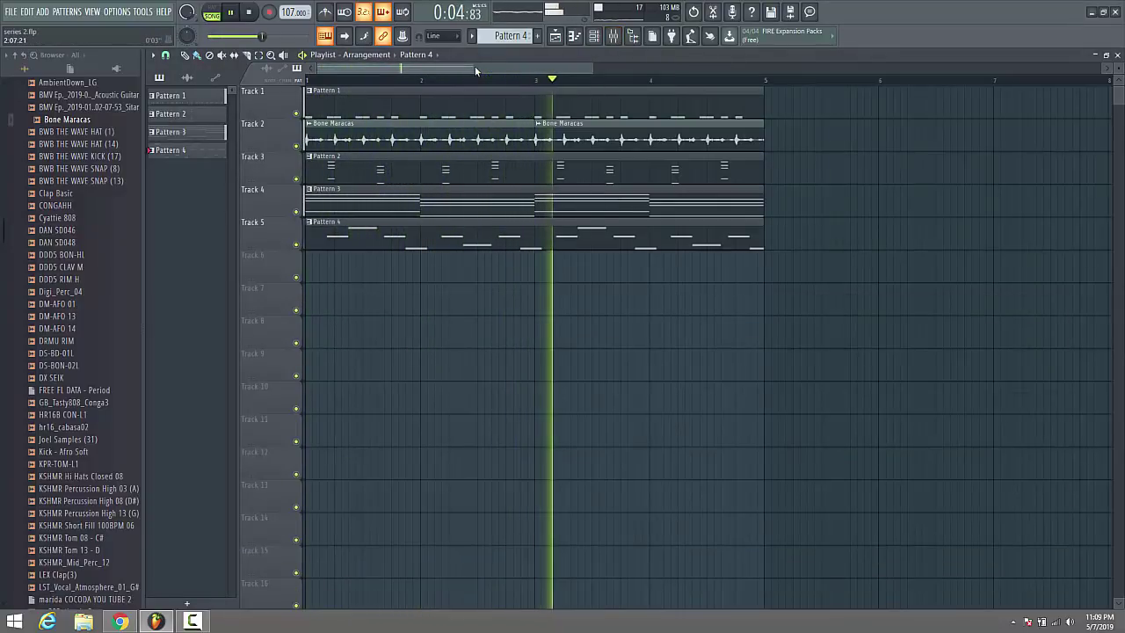
Switch the browser listing to the current project's contents
left_click(70, 69)
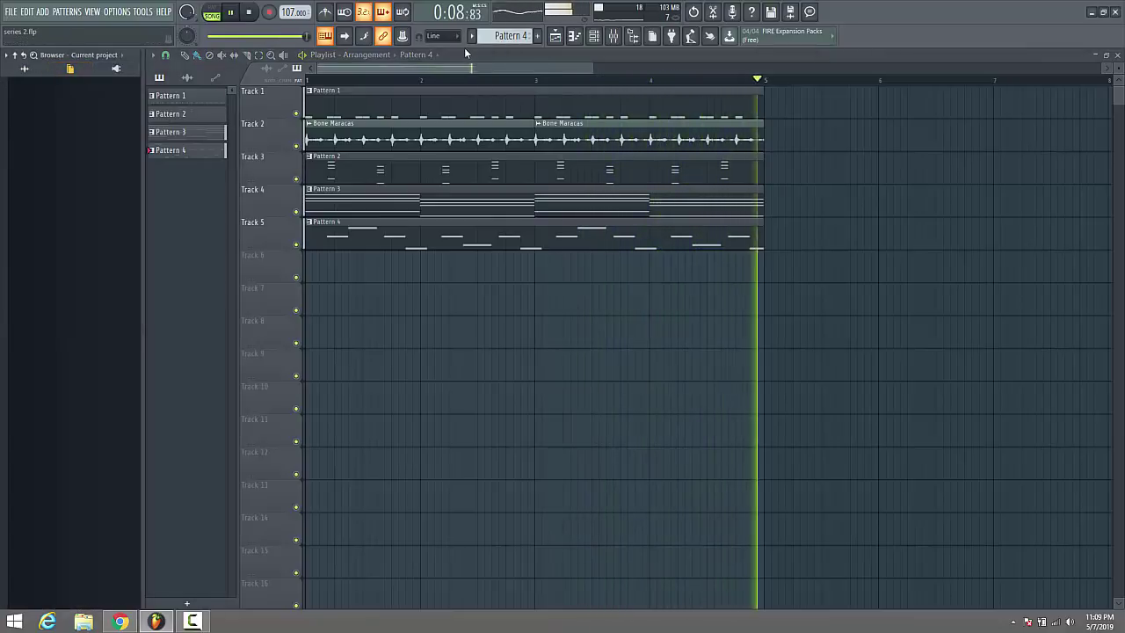